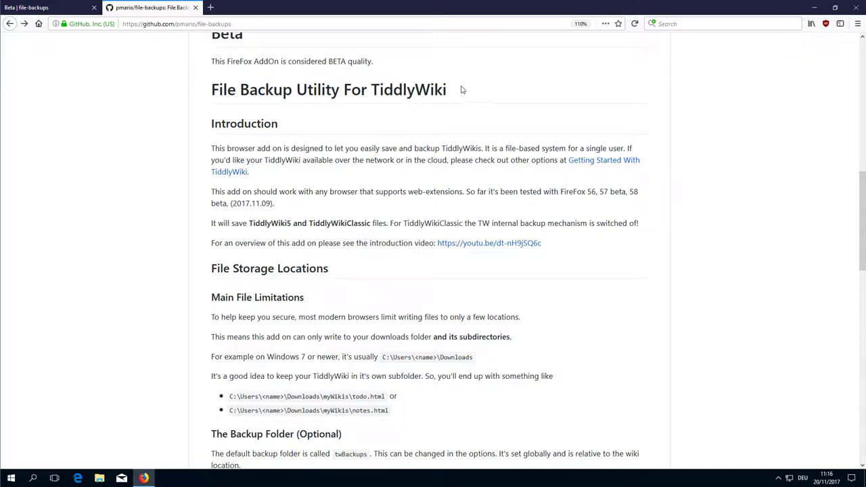
# - Read through the file-backups README from its File Backup Utility heading, then return to the repository header
pyautogui.moveTo(233, 88); pyautogui.dragTo(461, 100)
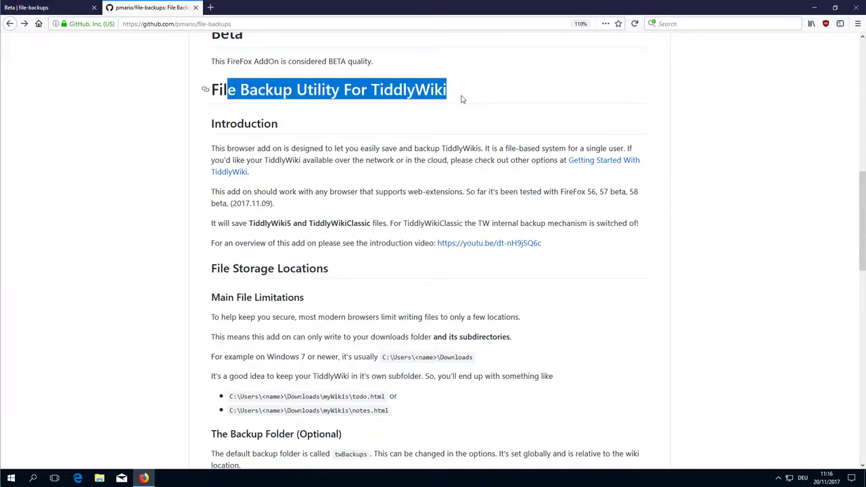
pyautogui.click(460, 100)
pyautogui.scroll(-5, 368, 238)
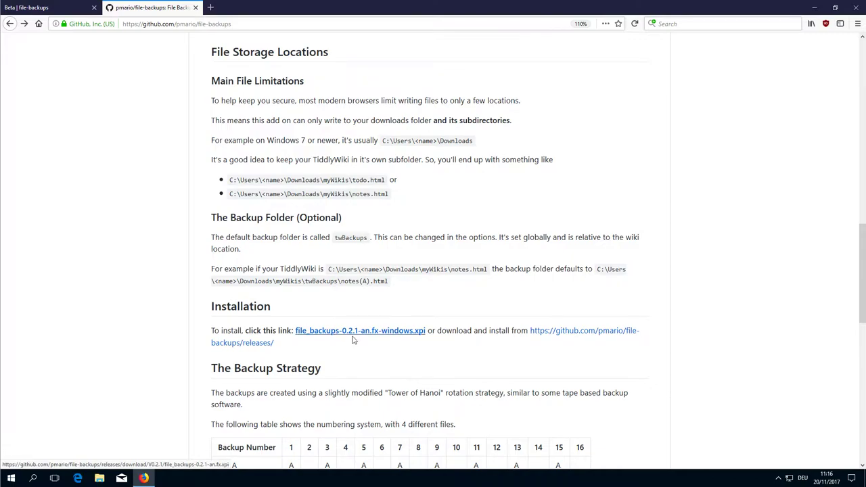
pyautogui.scroll(3, 396, 306)
pyautogui.scroll(6, 396, 305)
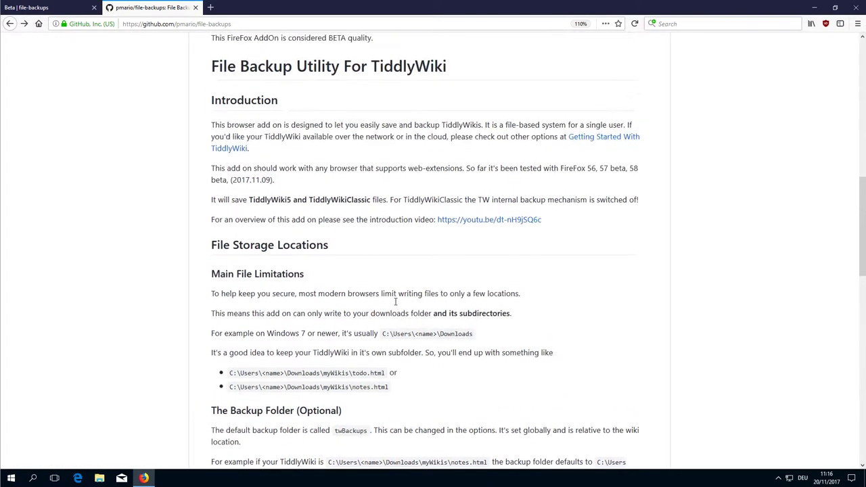
pyautogui.scroll(6, 433, 278)
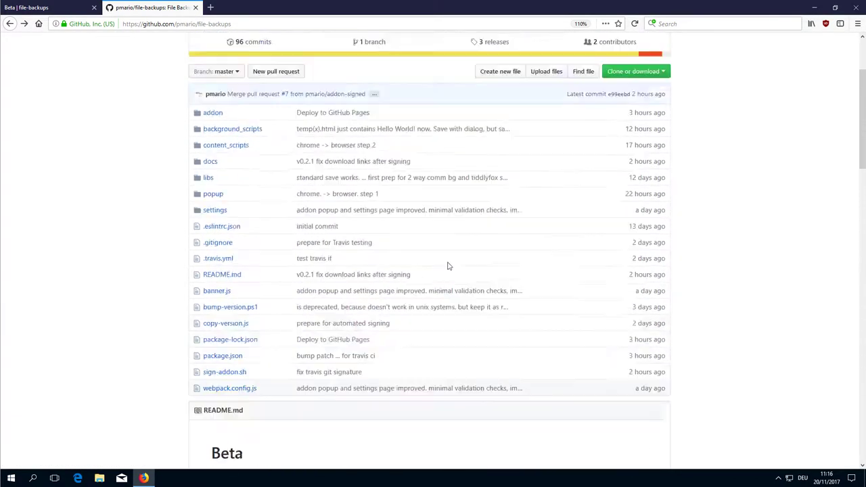
# - Install the V0.2.1 File Backups add-on into Firefox from file_backups-0.2.1-an.fx.xpi
pyautogui.click(492, 109)
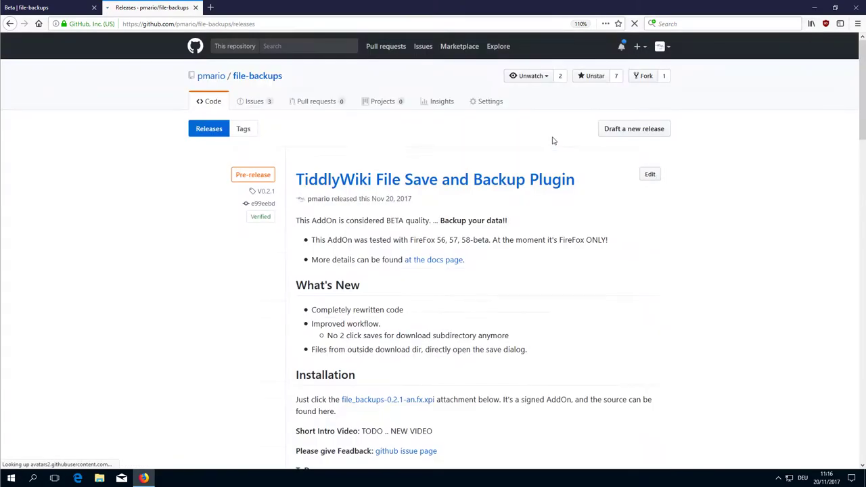
pyautogui.scroll(-1, 549, 209)
pyautogui.scroll(-4, 549, 209)
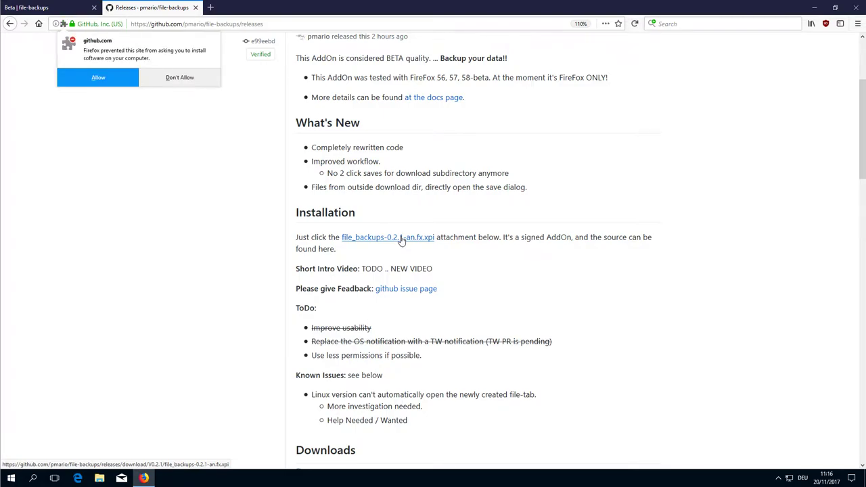
pyautogui.click(98, 78)
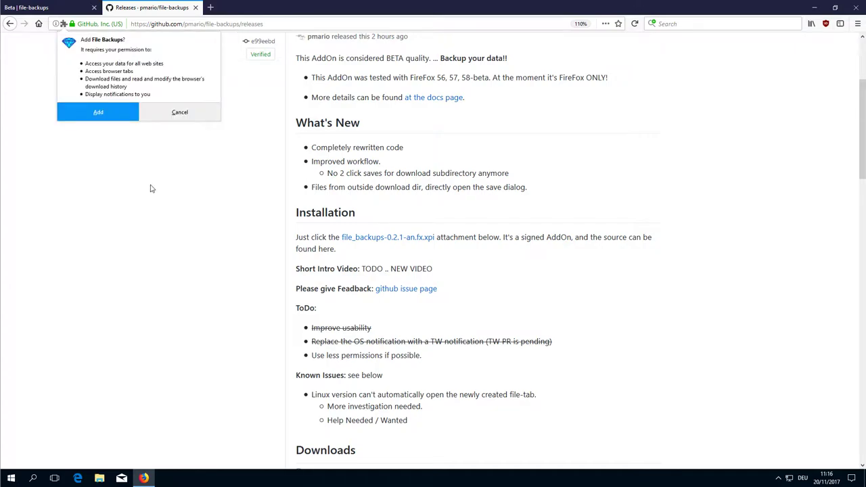
pyautogui.click(98, 112)
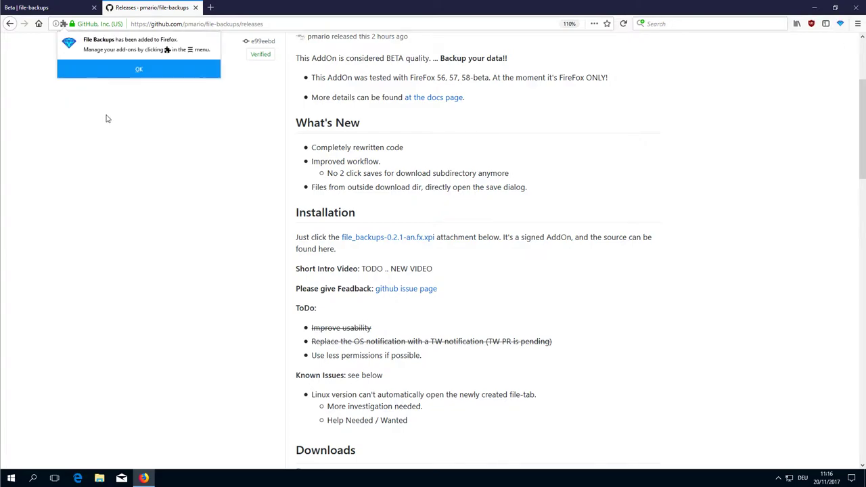
pyautogui.click(142, 67)
# - Save tiddlywiki.com's Download Empty file as empty.html and open it from the downloads list
pyautogui.click(211, 7)
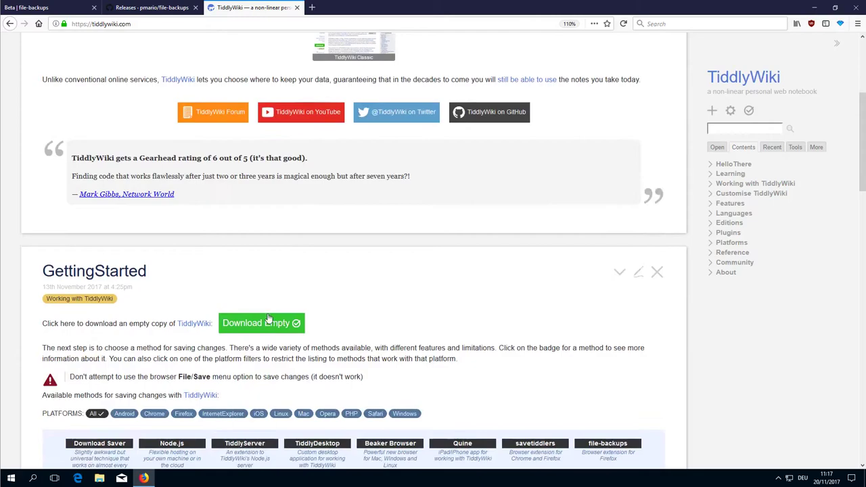
pyautogui.click(270, 323)
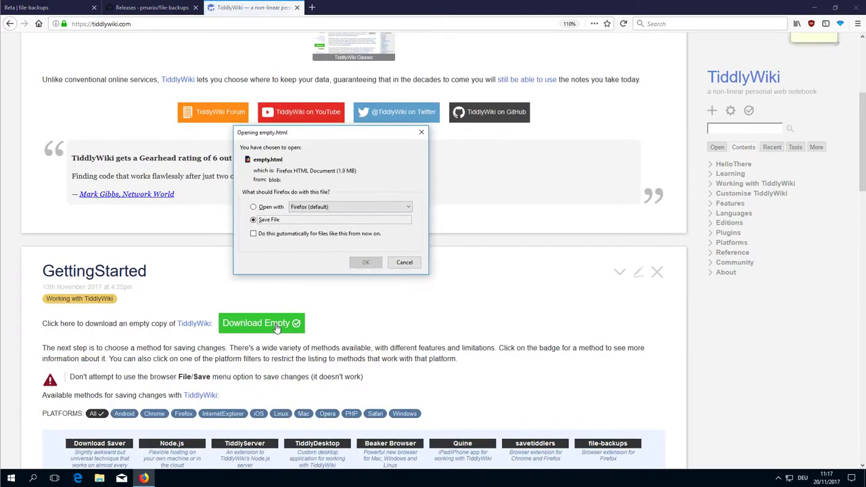
pyautogui.click(362, 263)
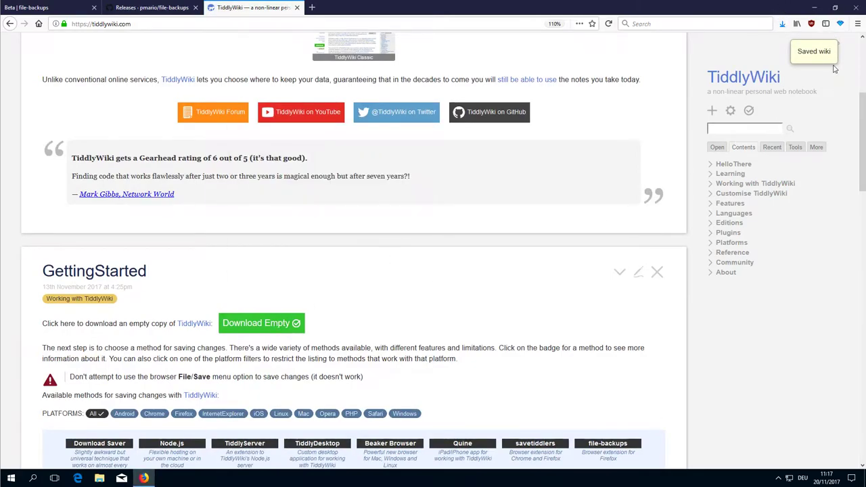
pyautogui.click(783, 24)
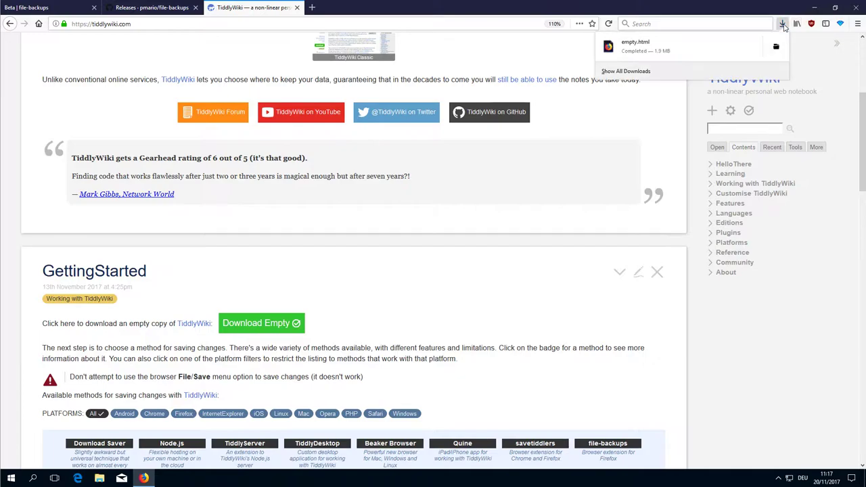
pyautogui.click(632, 50)
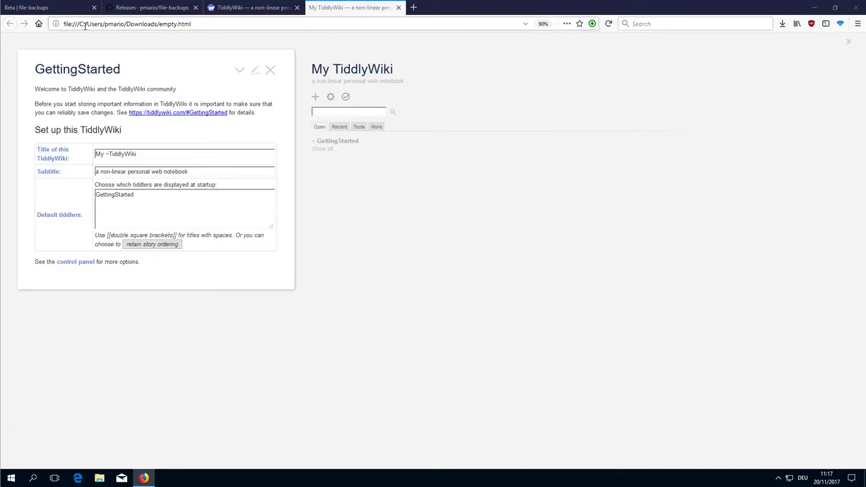
# - Point out the empty.html file path in the address bar and bring up Firefox's main menu
pyautogui.moveTo(86, 24); pyautogui.dragTo(224, 24)
pyautogui.click(223, 25)
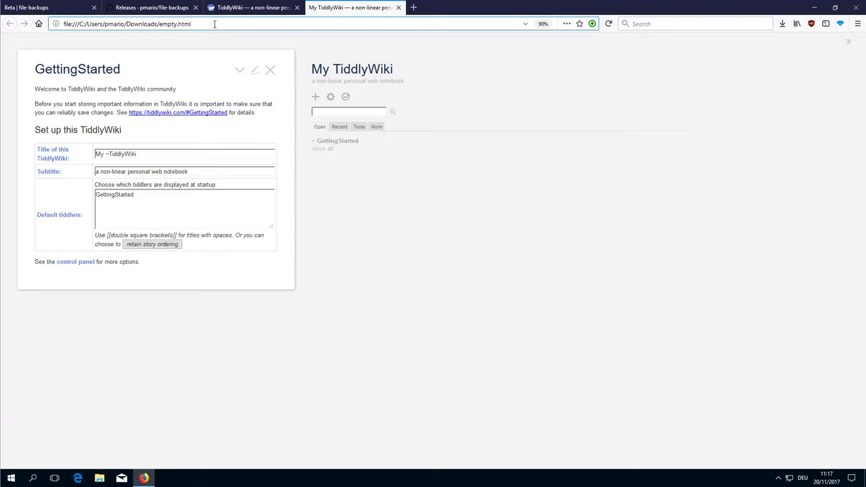
pyautogui.moveTo(159, 25); pyautogui.dragTo(211, 25)
pyautogui.click(858, 24)
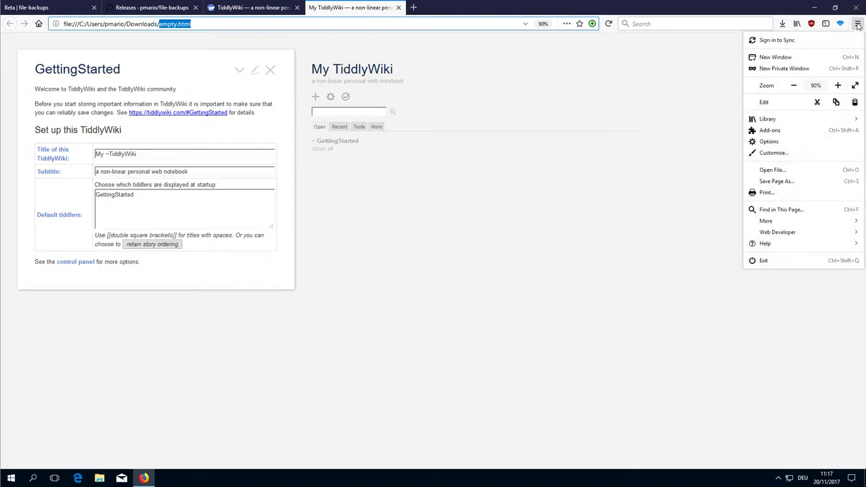
# - Verify in Firefox Options that downloads go to the Downloads folder, then close Options
pyautogui.click(784, 142)
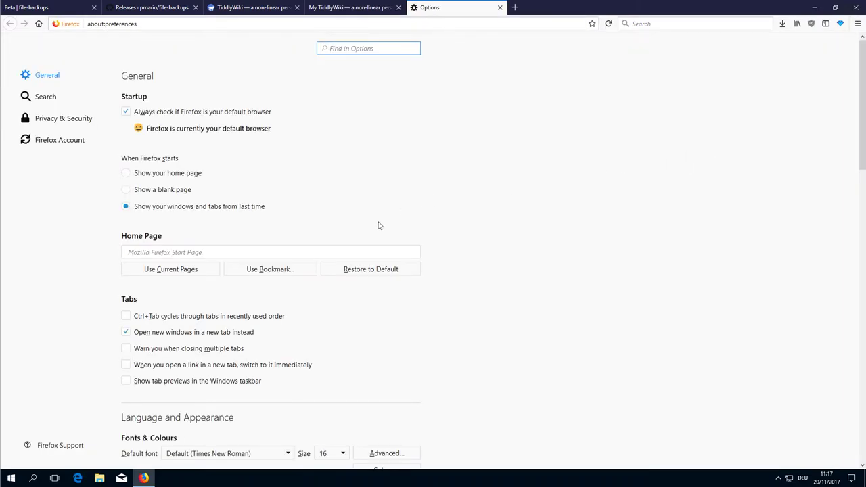
pyautogui.scroll(-6, 346, 226)
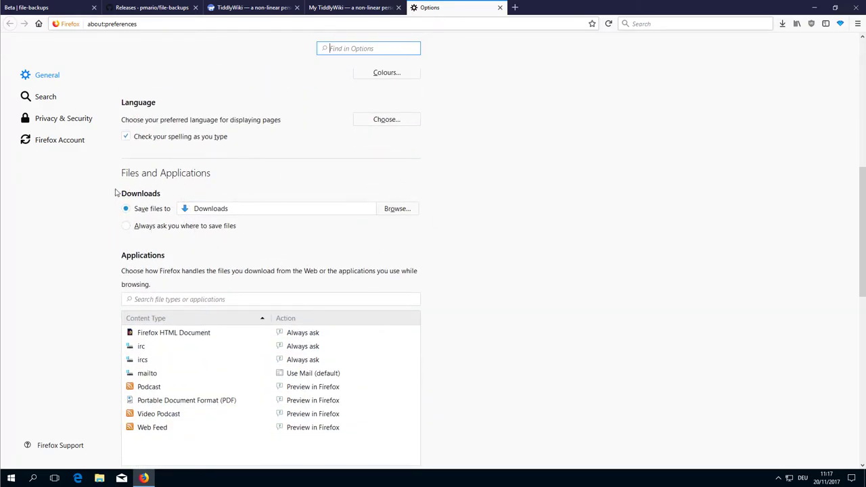
pyautogui.scroll(3, 541, 195)
pyautogui.scroll(5, 540, 195)
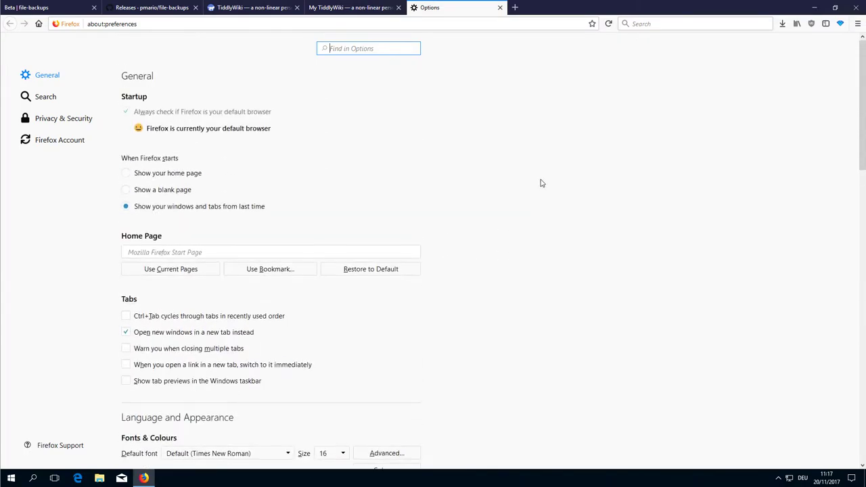
pyautogui.click(500, 9)
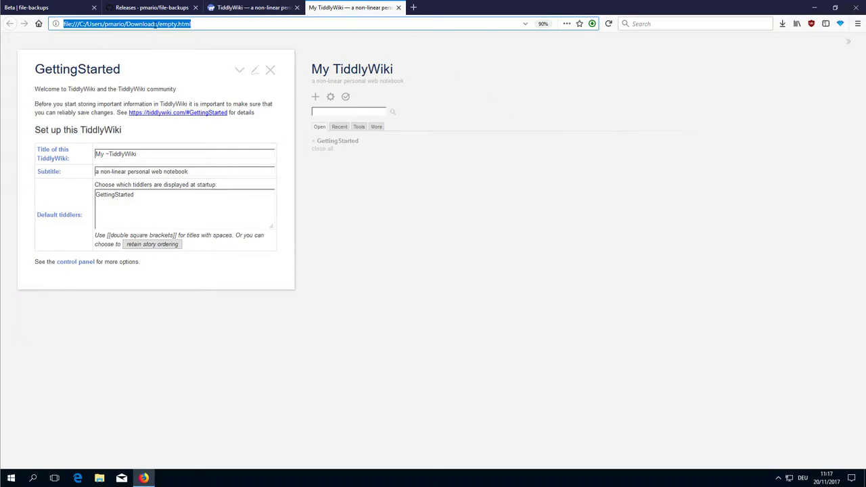
# - Create a New Tiddler in empty.html and confirm it so the wiki saves
pyautogui.click(194, 69)
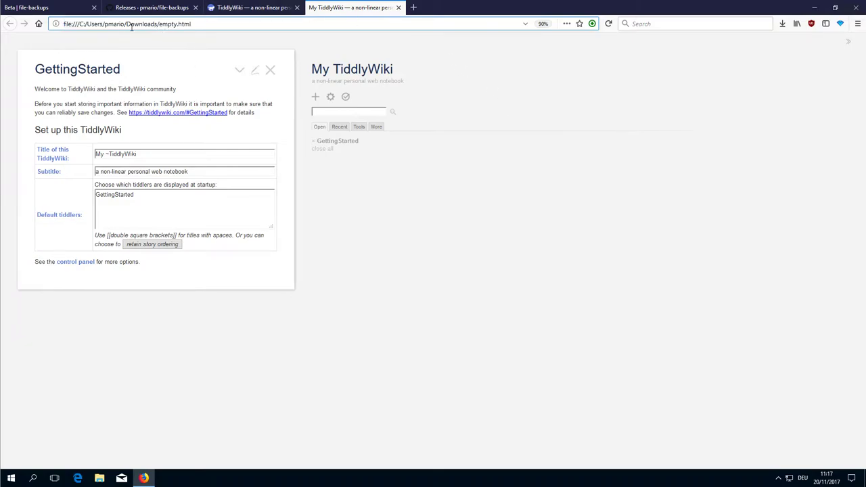
pyautogui.click(341, 131)
pyautogui.click(316, 97)
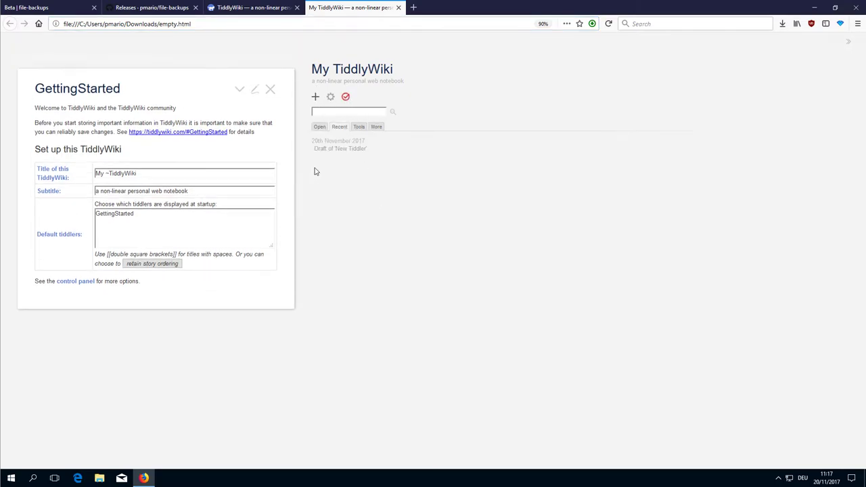
pyautogui.click(270, 70)
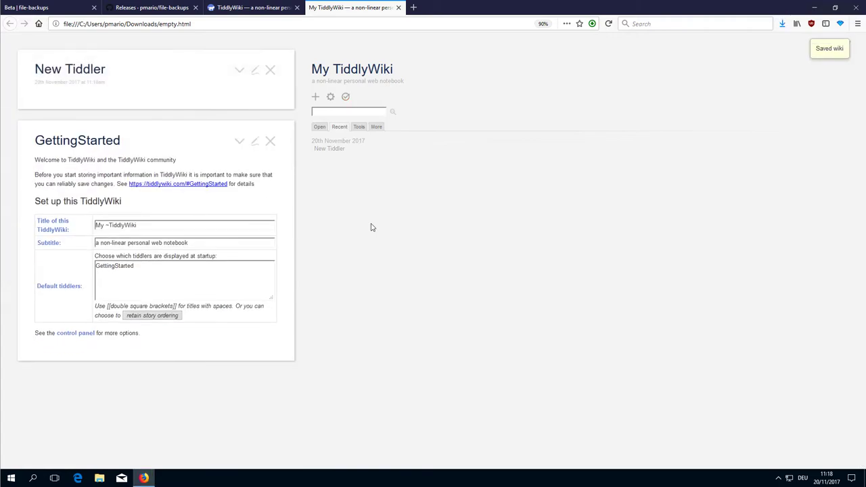
# - Check the saved file in downloads, reload the wiki, and verify New Tiddler persists
pyautogui.click(783, 24)
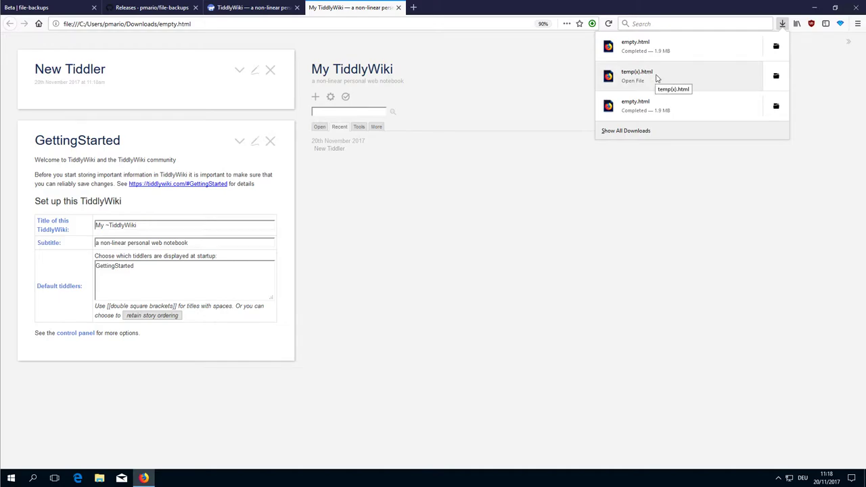
pyautogui.click(563, 68)
pyautogui.click(609, 23)
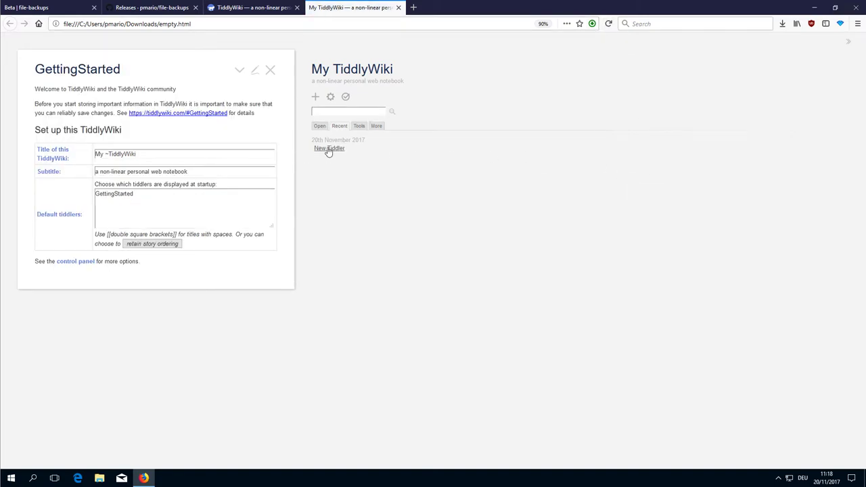
pyautogui.click(329, 149)
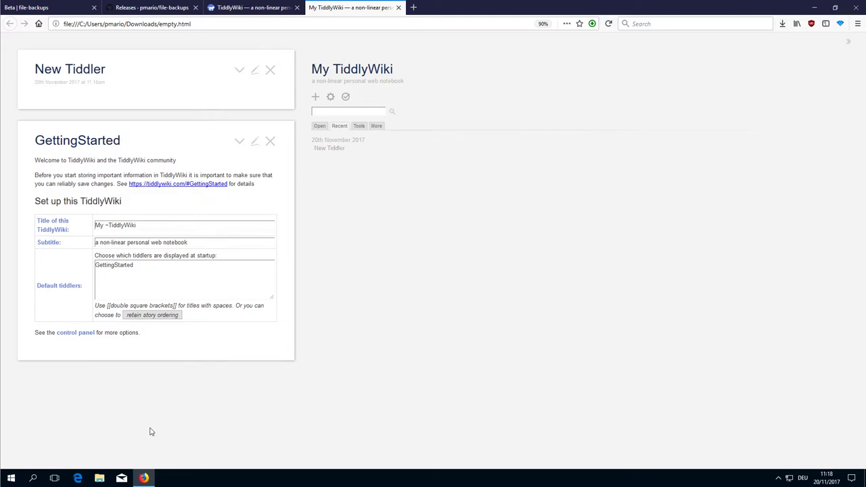
pyautogui.click(100, 478)
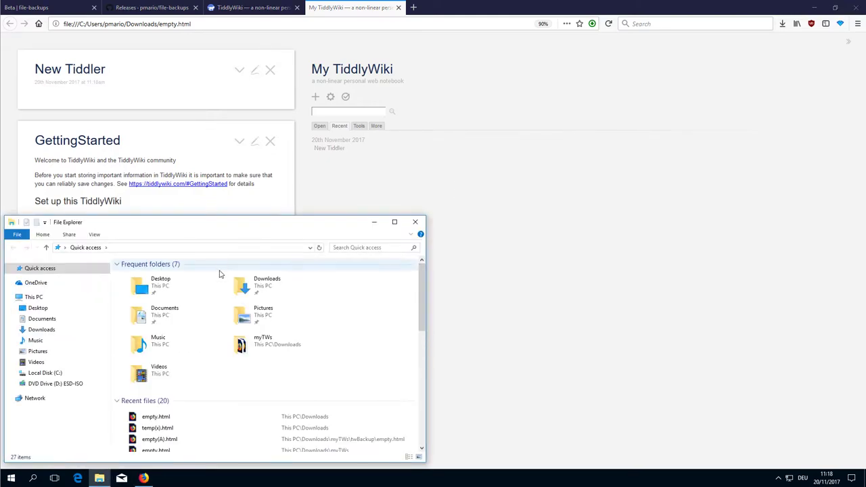
# - Create a new folder named myTiddlyWikis in Downloads and open it
pyautogui.click(54, 330)
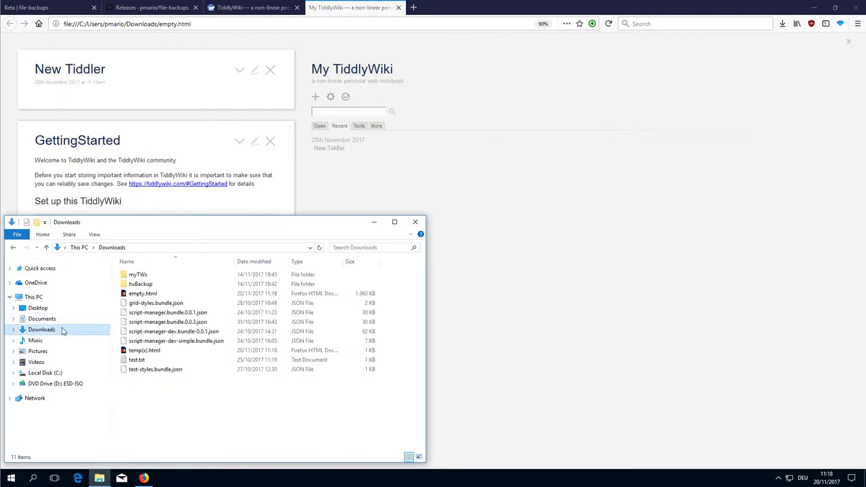
pyautogui.rightClick(168, 401)
pyautogui.moveTo(215, 380)
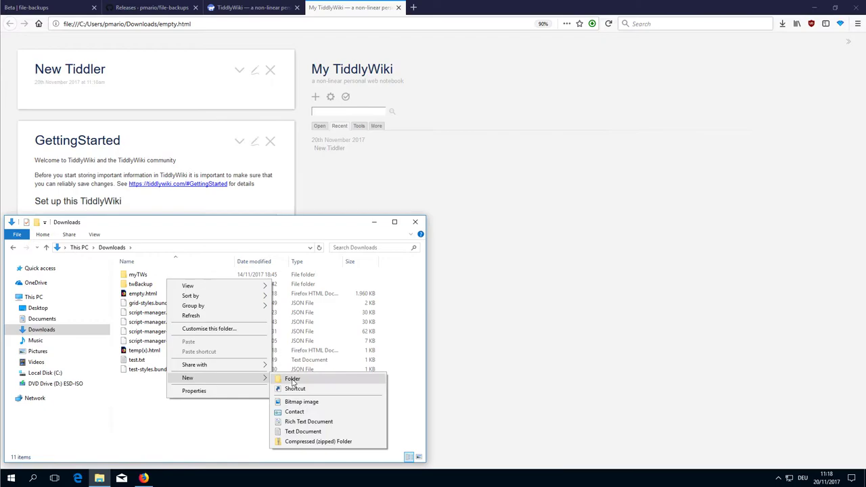
pyautogui.click(292, 380)
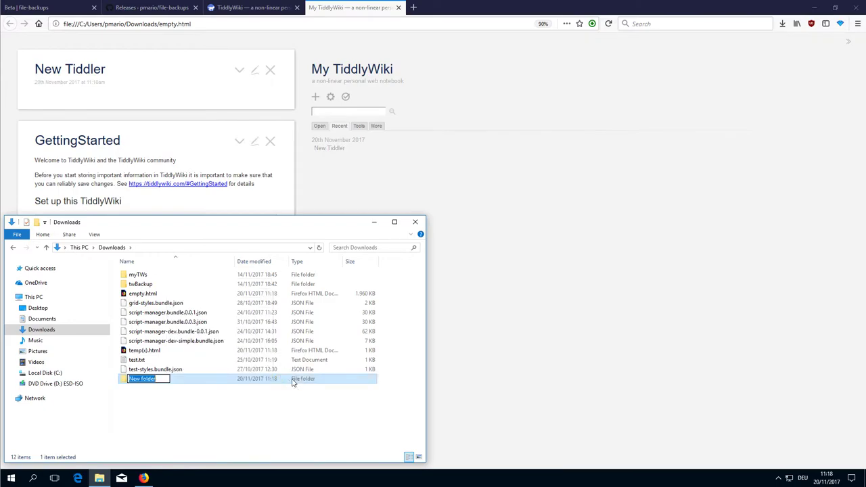
pyautogui.write('myTiddlyWikis')
pyautogui.press('Return')
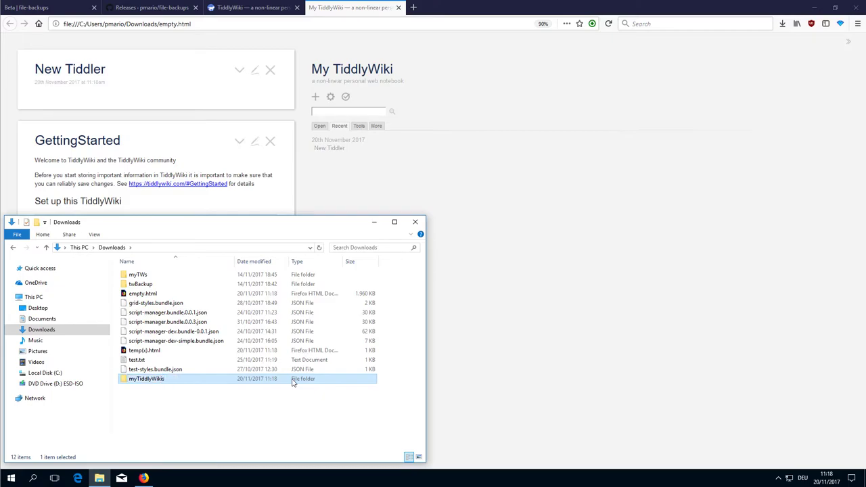
pyautogui.doubleClick(293, 379)
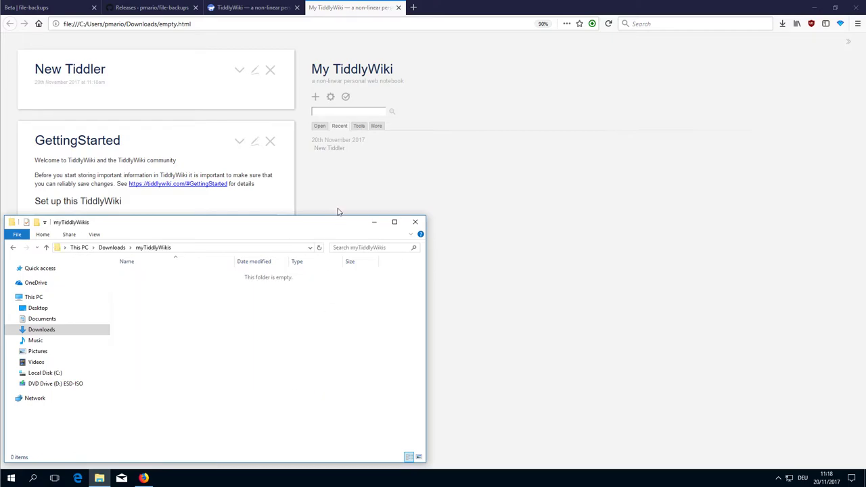
# - Download another empty TiddlyWiki from tiddlywiki.com, saved as empty(1).html
pyautogui.click(504, 176)
pyautogui.click(244, 8)
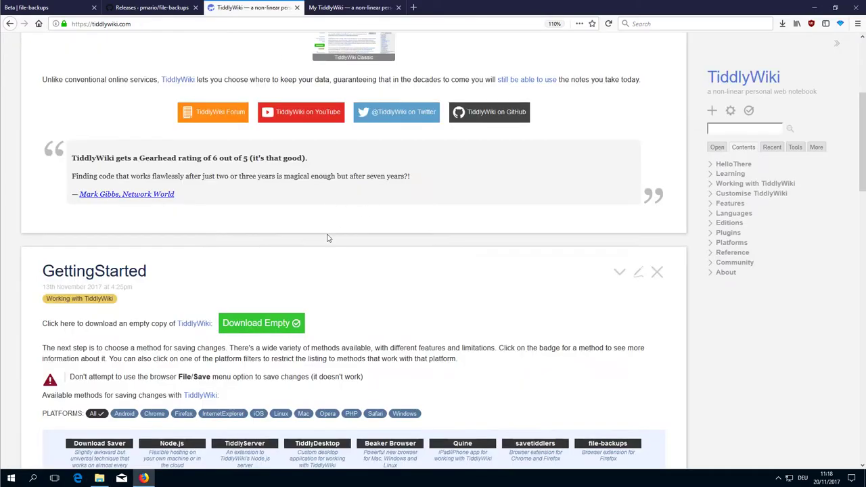
pyautogui.click(273, 326)
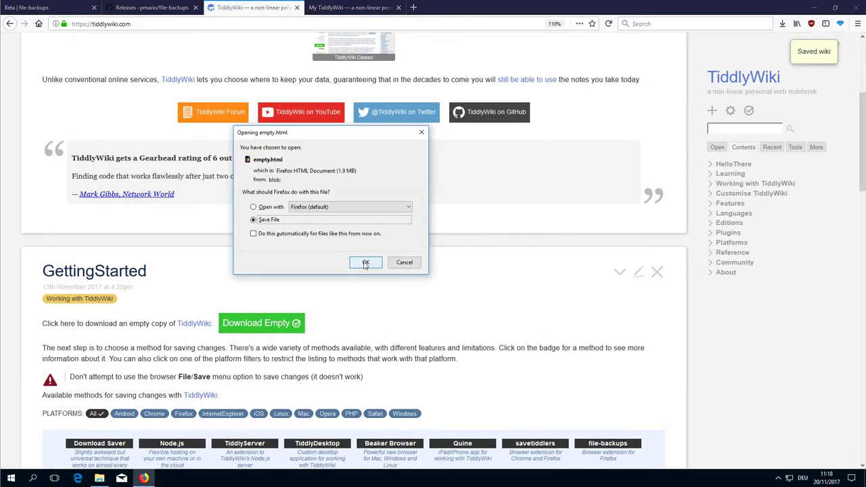
pyautogui.click(366, 263)
# - Move the downloaded empty(1).html from Downloads into the myTiddlyWikis folder
pyautogui.click(782, 23)
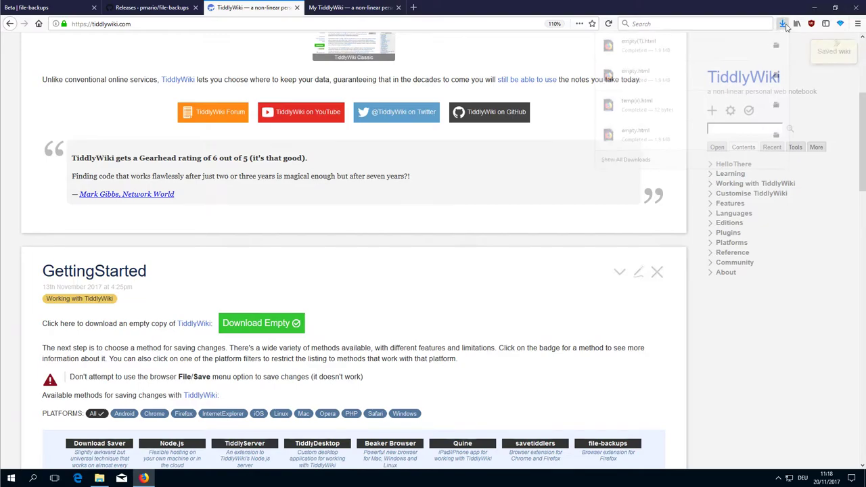
pyautogui.click(780, 46)
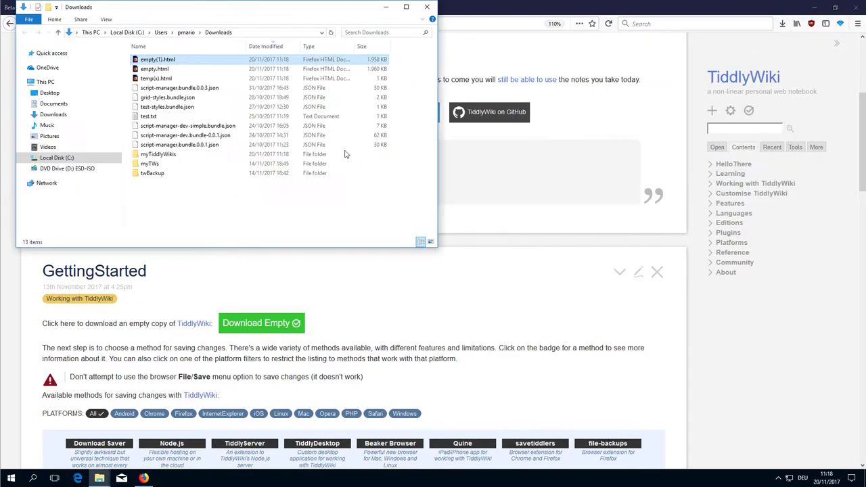
pyautogui.moveTo(152, 61); pyautogui.dragTo(166, 160)
pyautogui.click(166, 160)
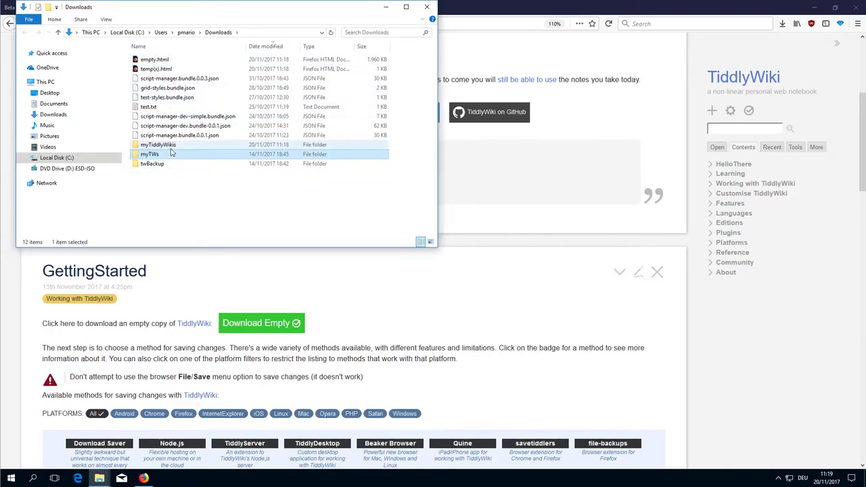
pyautogui.doubleClick(171, 146)
# - Rename empty(1).html to test.html
pyautogui.click(163, 62)
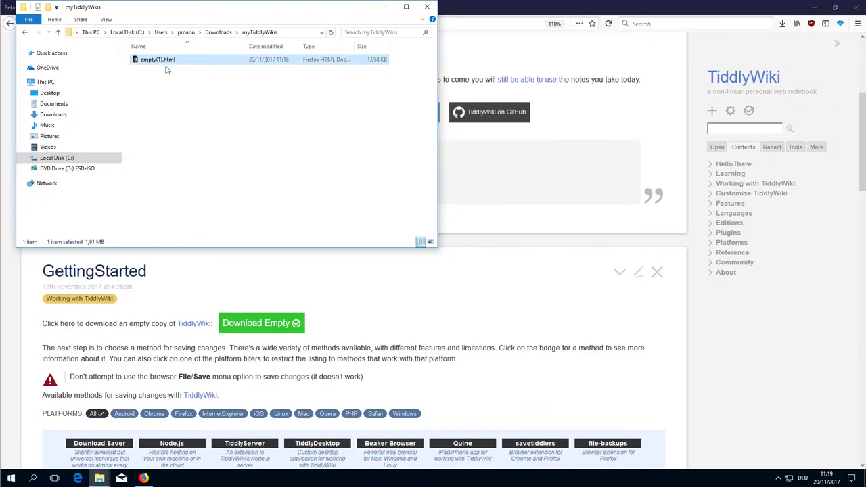
pyautogui.press('F2')
pyautogui.write('test')
pyautogui.press('Return')
pyautogui.press('Return')
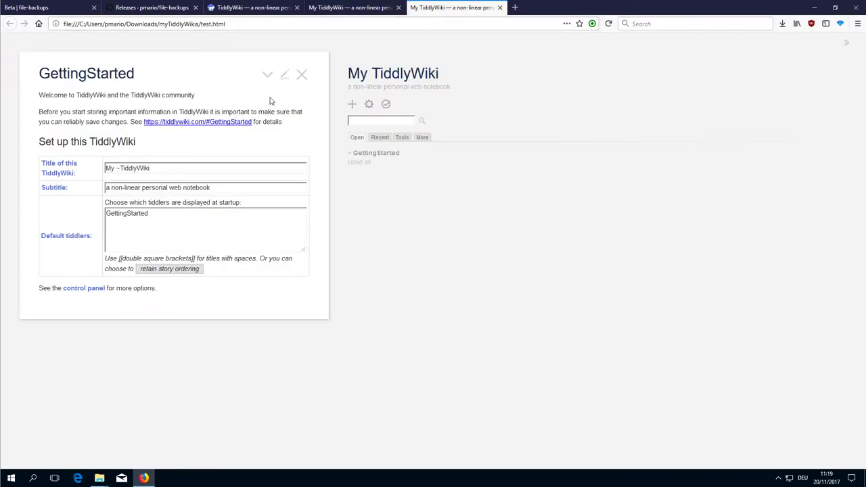
# - Add and save a New Tiddler in test.html, reload, and reopen it from Recent
pyautogui.click(382, 138)
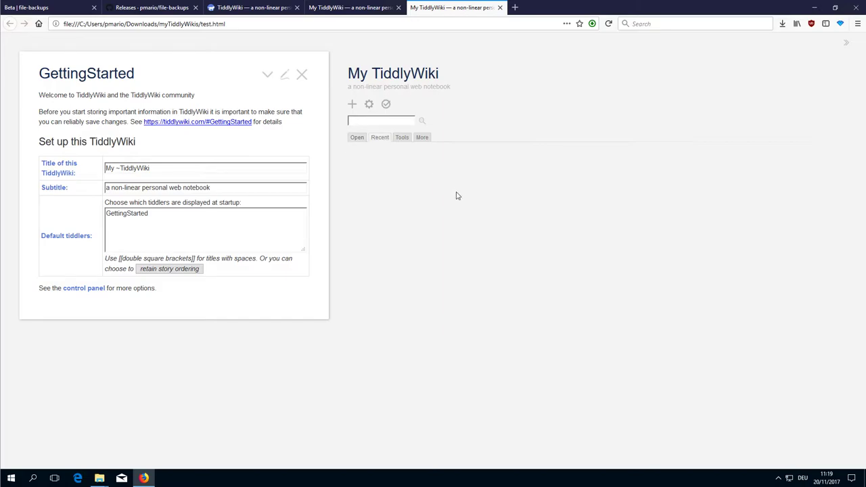
pyautogui.click(352, 104)
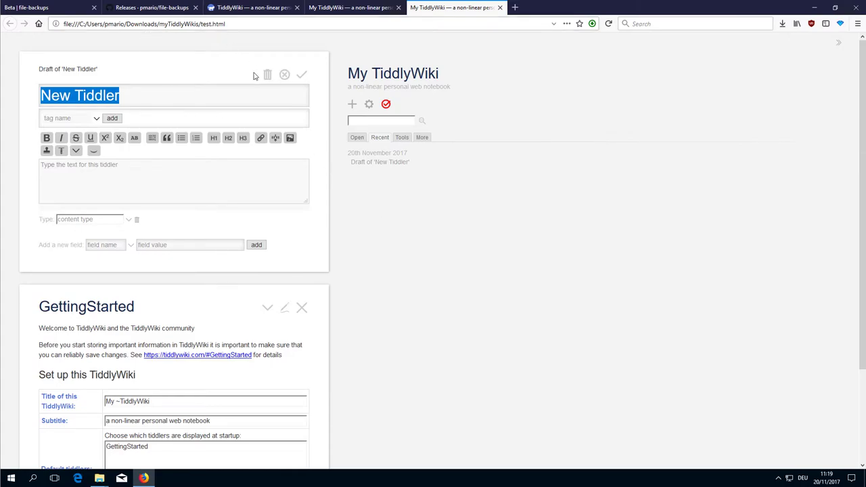
pyautogui.click(303, 74)
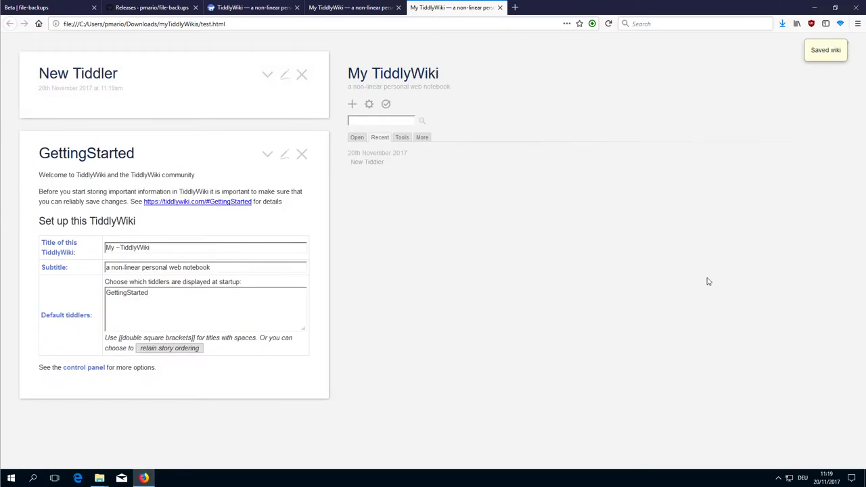
pyautogui.click(783, 24)
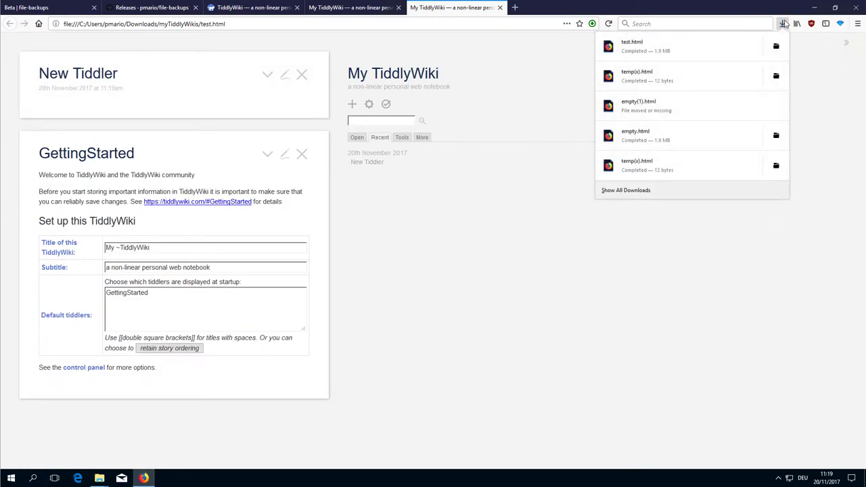
pyautogui.click(574, 80)
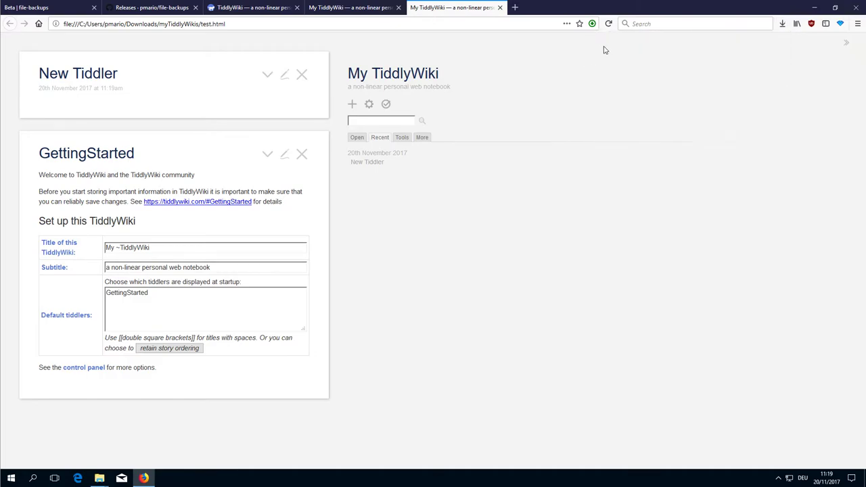
pyautogui.click(609, 24)
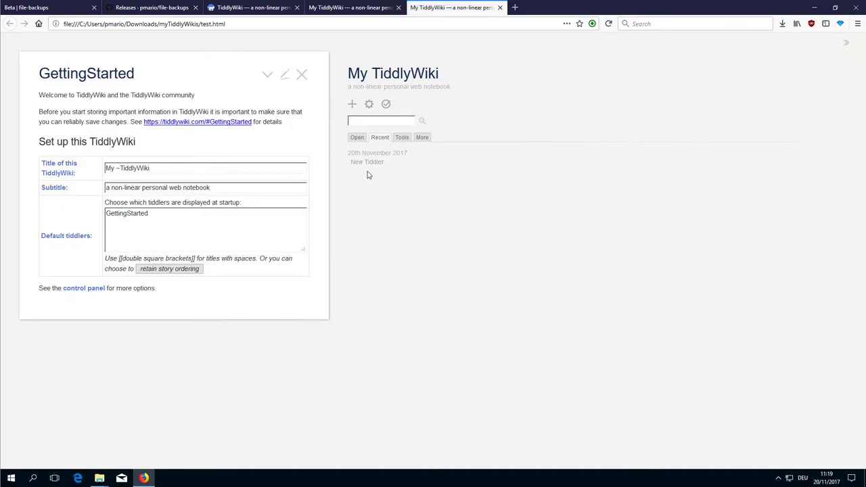
pyautogui.click(369, 165)
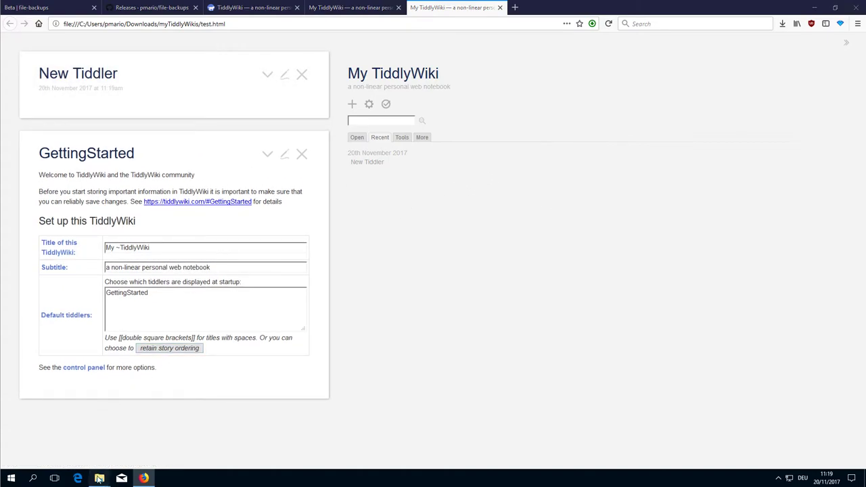
# - Copy test.html from the myTiddlyWikis folder
pyautogui.moveTo(99, 477)
pyautogui.click(161, 443)
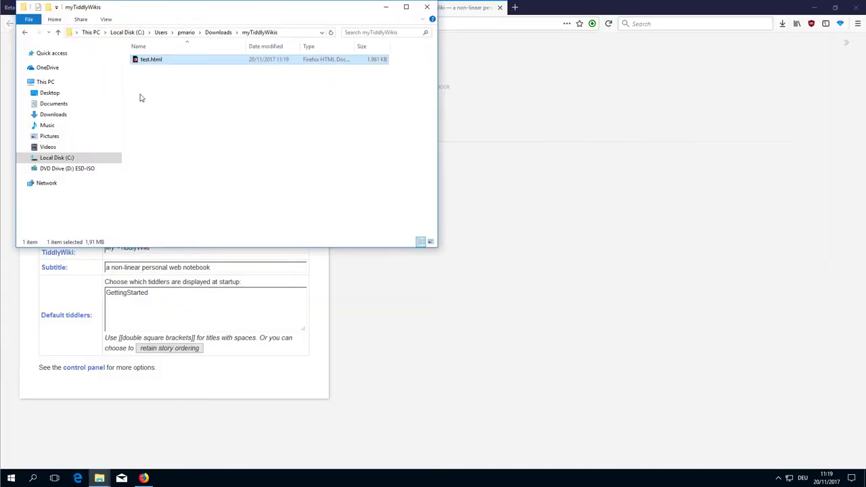
pyautogui.rightClick(150, 64)
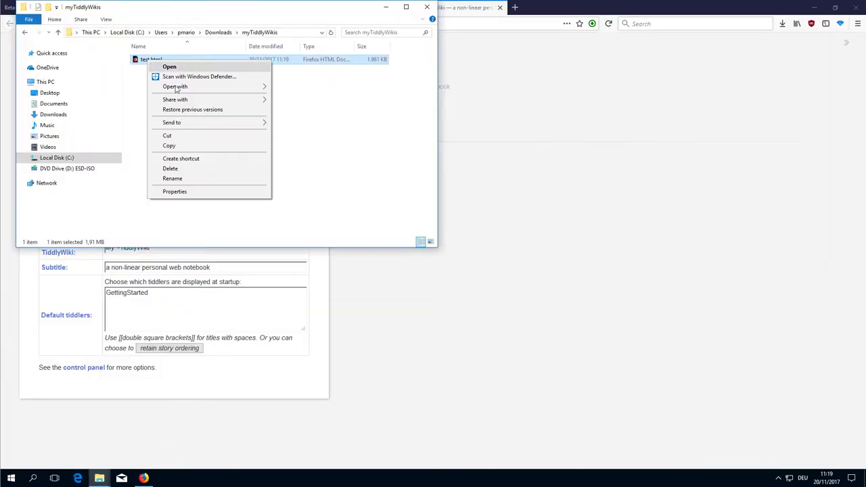
pyautogui.click(189, 145)
# - Paste the test.html copy into Documents and open it in Firefox
pyautogui.click(91, 32)
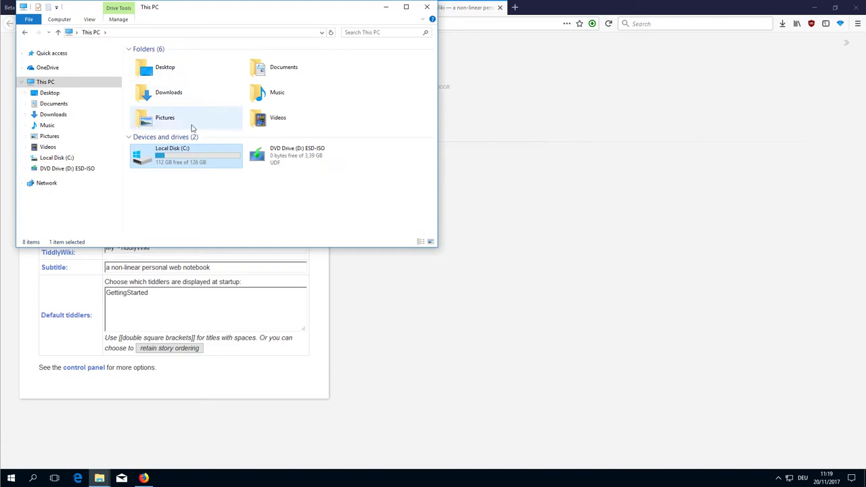
pyautogui.doubleClick(205, 161)
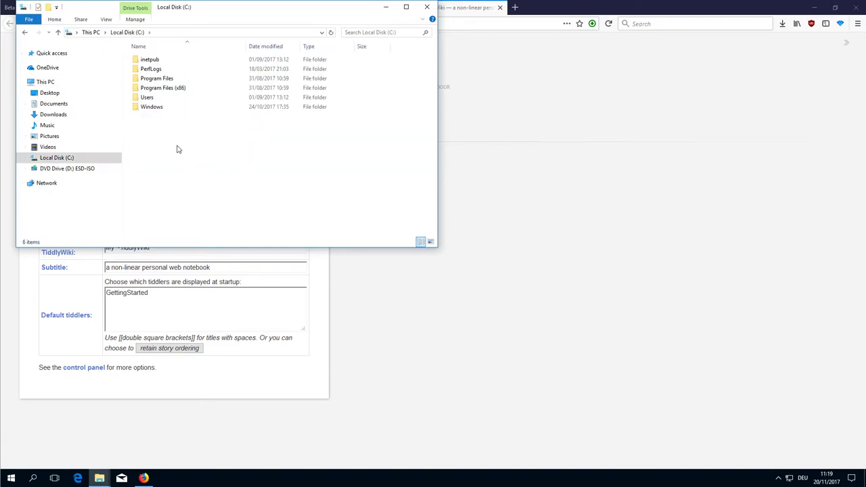
pyautogui.click(80, 115)
pyautogui.click(57, 104)
pyautogui.rightClick(164, 142)
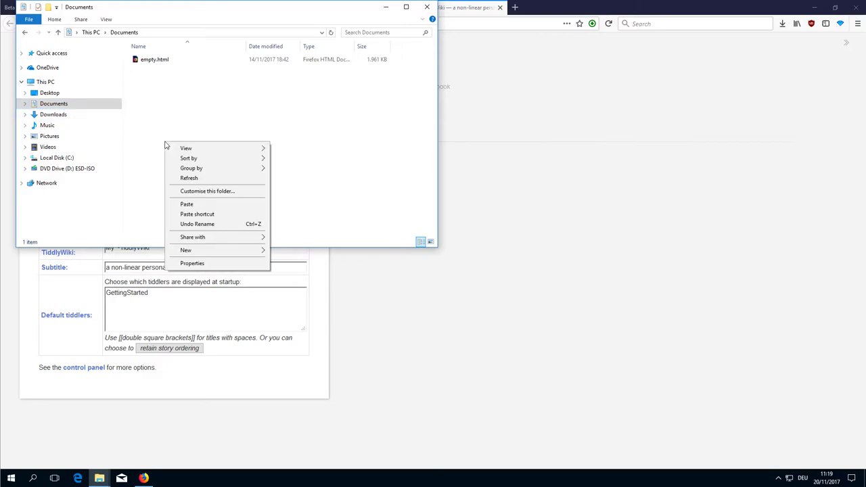
pyautogui.click(201, 207)
pyautogui.click(181, 131)
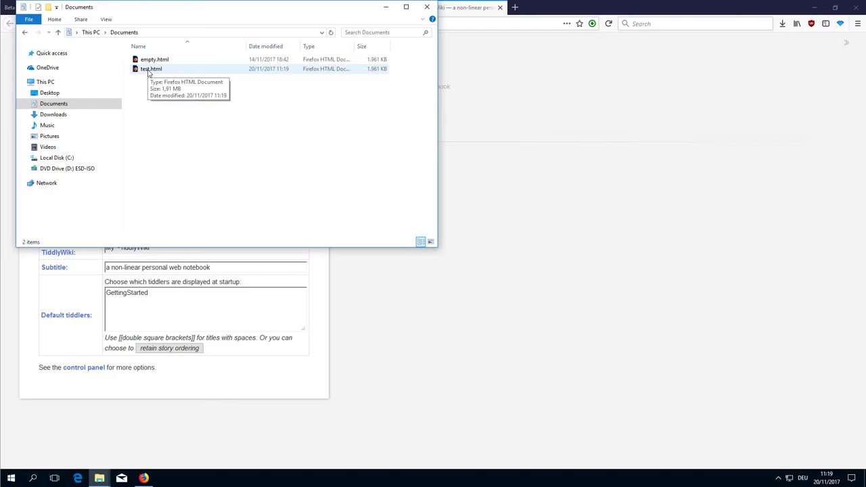
pyautogui.click(150, 70)
# - Open the Documents copy of test.html in Firefox and close the duplicate wiki tabs
pyautogui.doubleClick(286, 68)
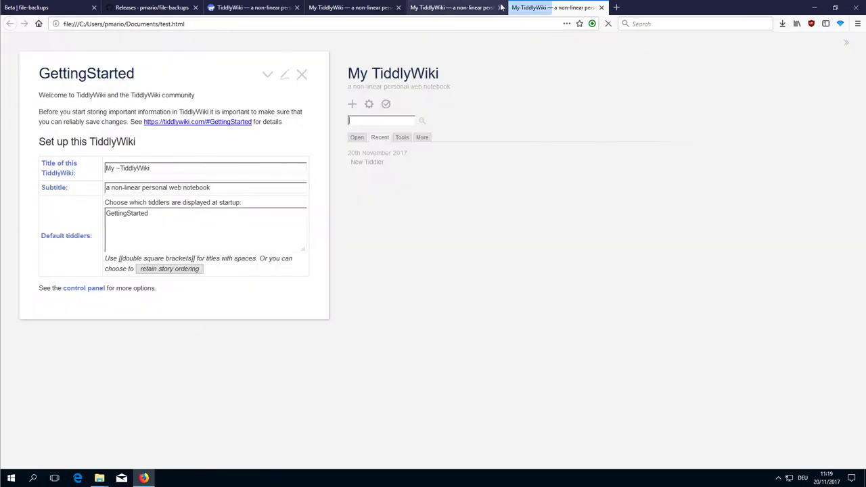
pyautogui.click(500, 8)
pyautogui.click(399, 7)
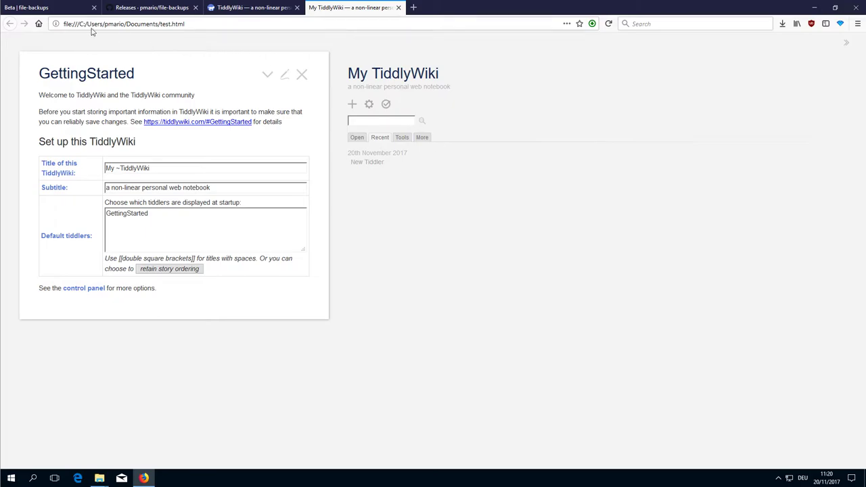
# - Check the Documents path in the address bar and create New Tiddler 1
pyautogui.moveTo(106, 24); pyautogui.dragTo(171, 24)
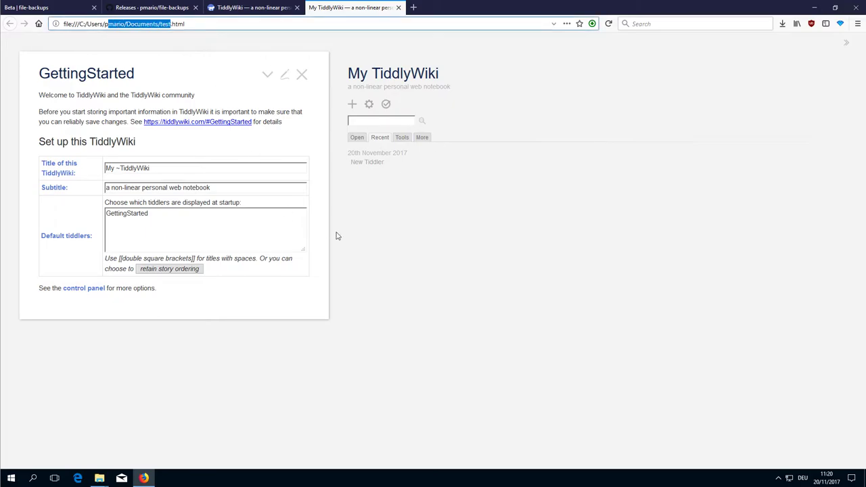
pyautogui.click(427, 283)
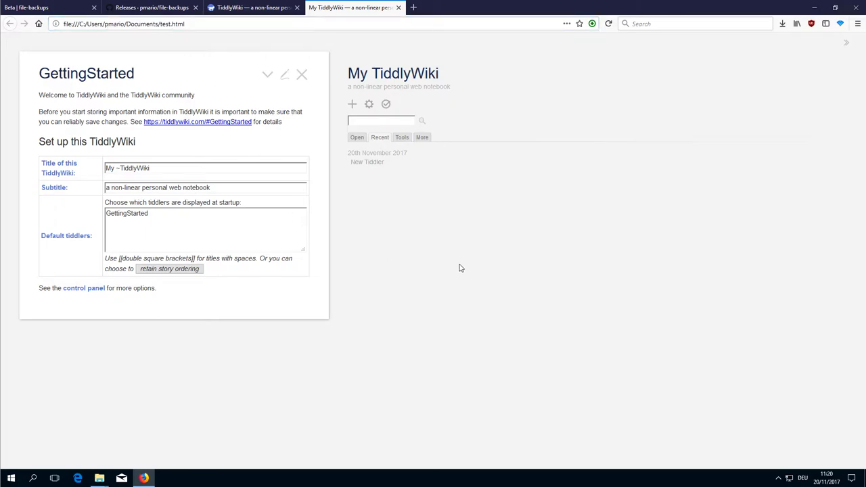
pyautogui.click(351, 106)
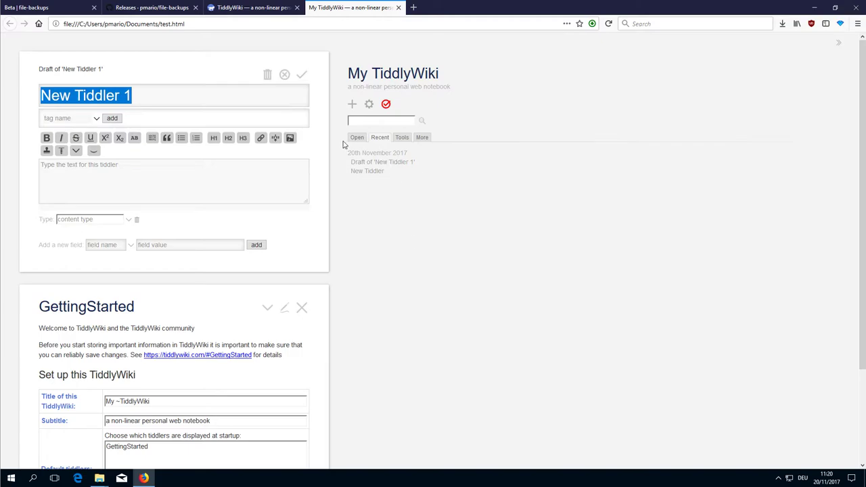
# - Finish New Tiddler 1 and save the wiki as asdf.html in Downloads' myTiddlyWikis folder
pyautogui.click(303, 76)
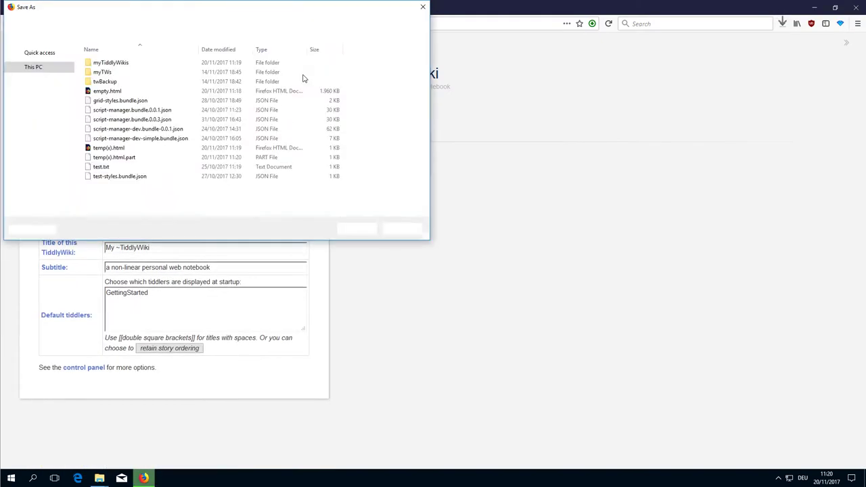
pyautogui.moveTo(298, 19); pyautogui.dragTo(440, 114)
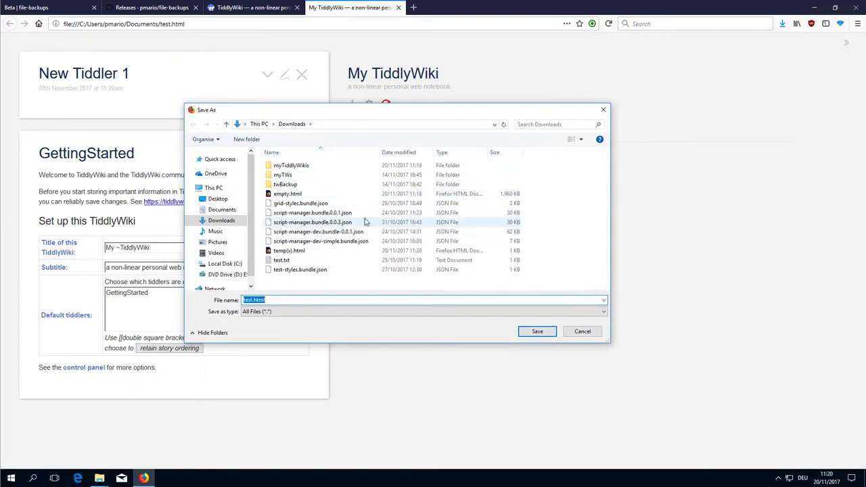
pyautogui.click(301, 168)
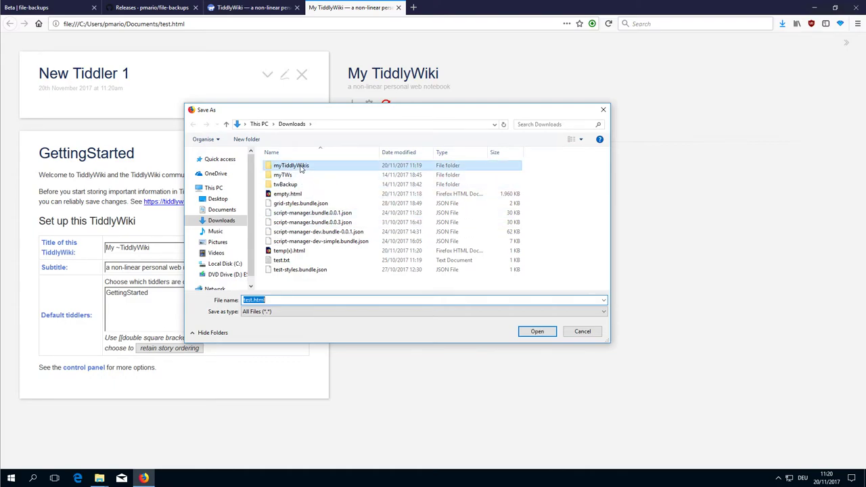
pyautogui.doubleClick(301, 169)
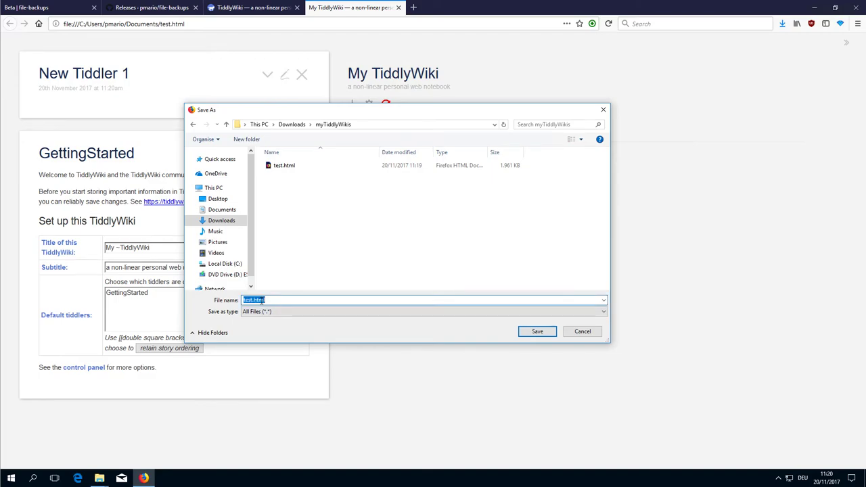
pyautogui.write('asdf')
pyautogui.press('Return')
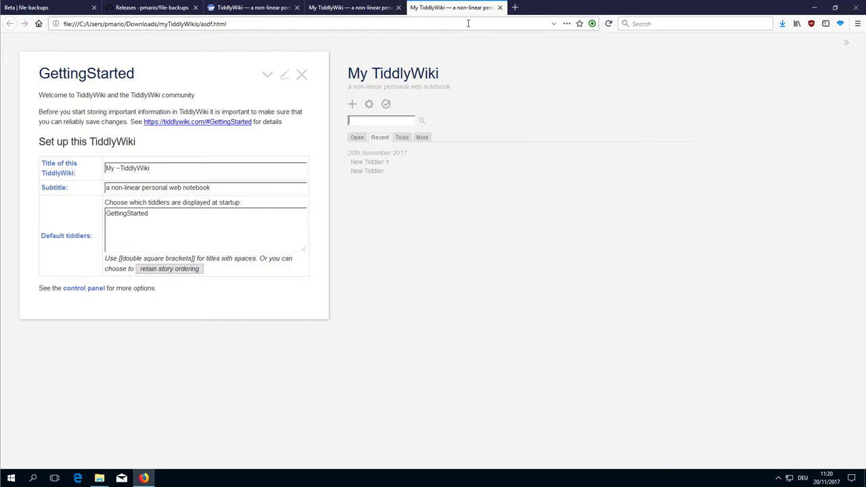
# - Close the old test.html tab and add and save New Tiddler 2 in asdf.html
pyautogui.click(353, 7)
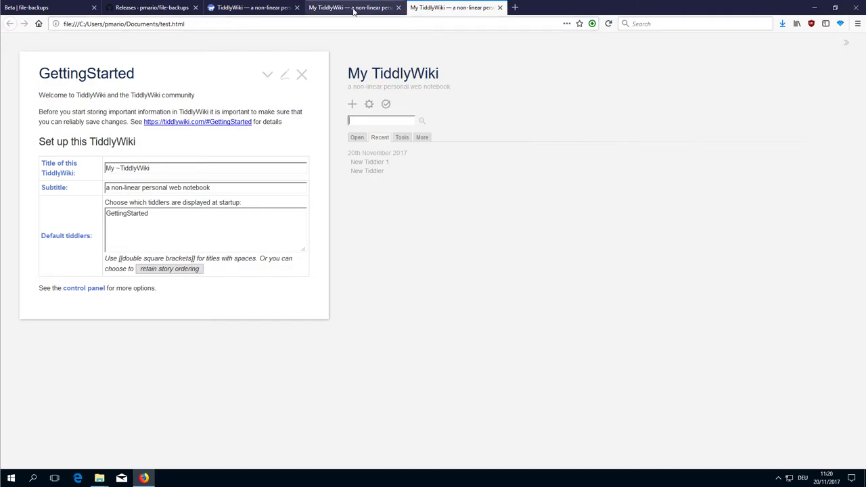
pyautogui.click(451, 8)
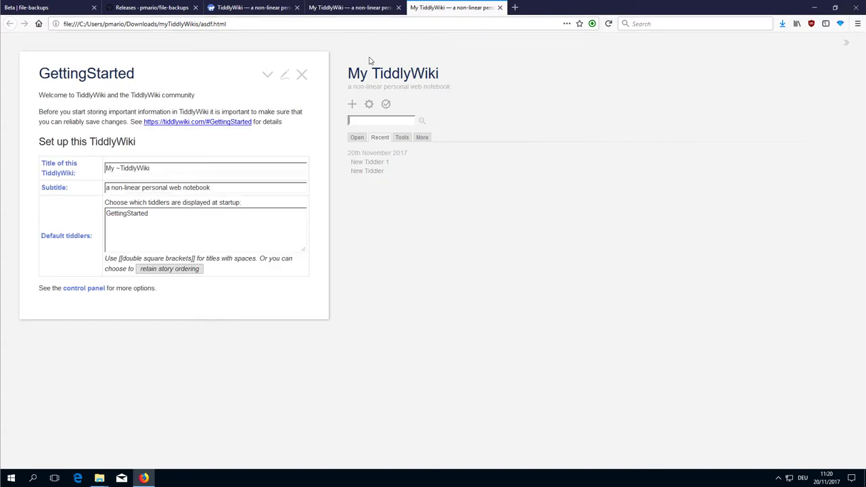
pyautogui.click(399, 7)
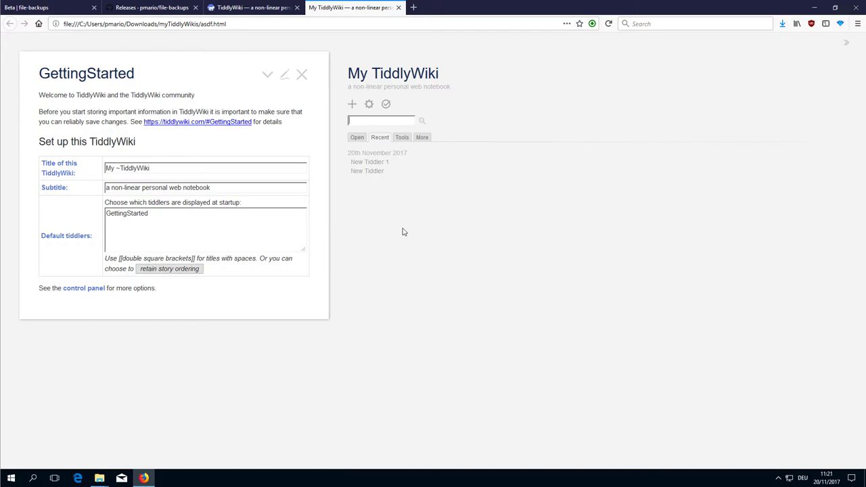
pyautogui.click(352, 104)
pyautogui.click(302, 77)
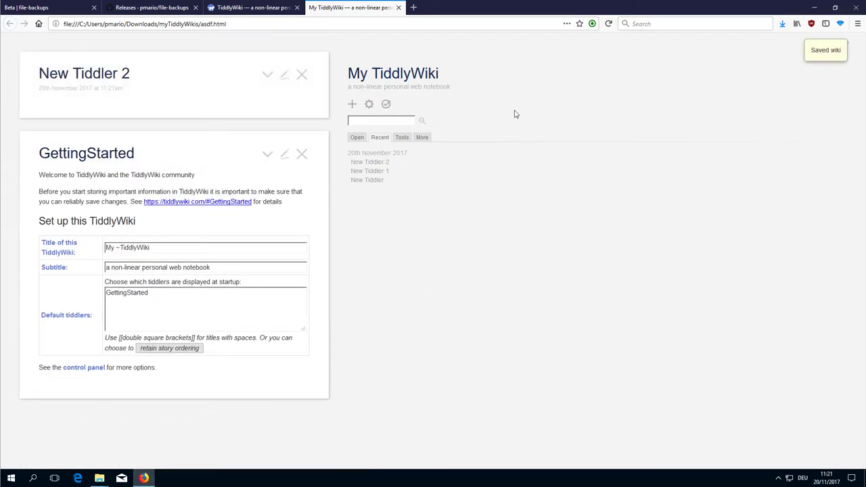
# - Reload the wiki and confirm asdf.html in myTiddlyWikis shows an 11:21 modified time
pyautogui.click(609, 23)
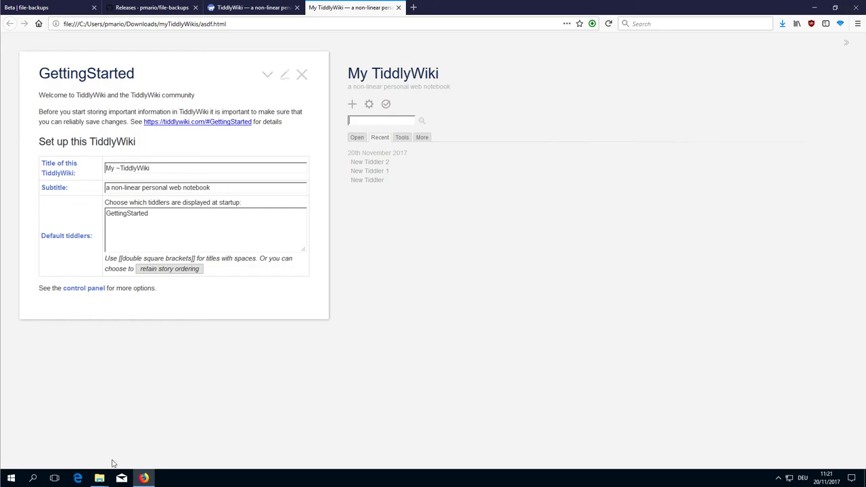
pyautogui.click(100, 478)
pyautogui.click(51, 437)
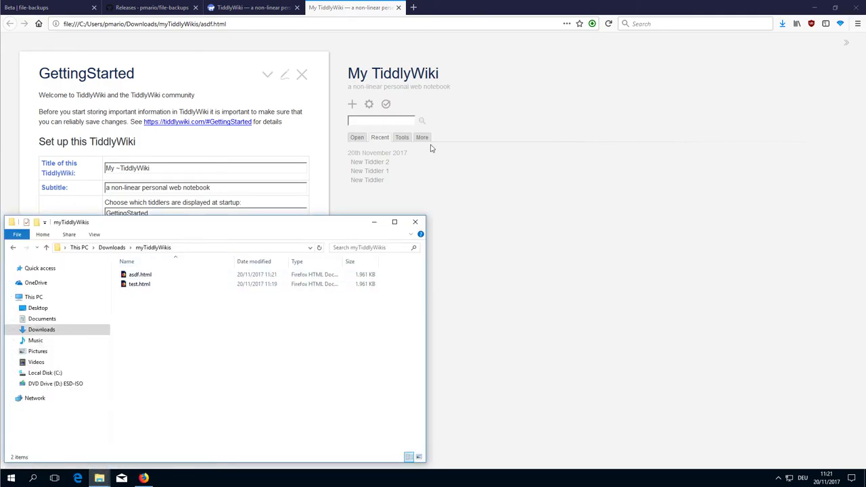
pyautogui.click(577, 89)
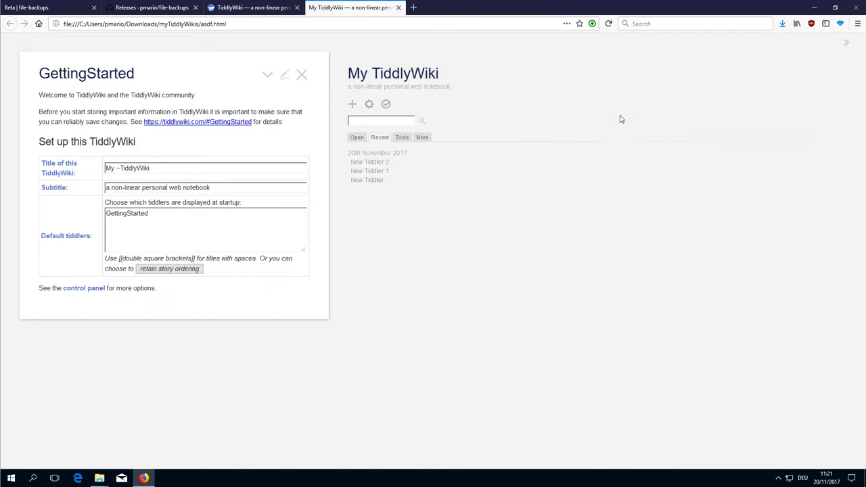
# - Turn on File Backups for asdf.html with directory twBackups and 5 backup files
pyautogui.click(592, 24)
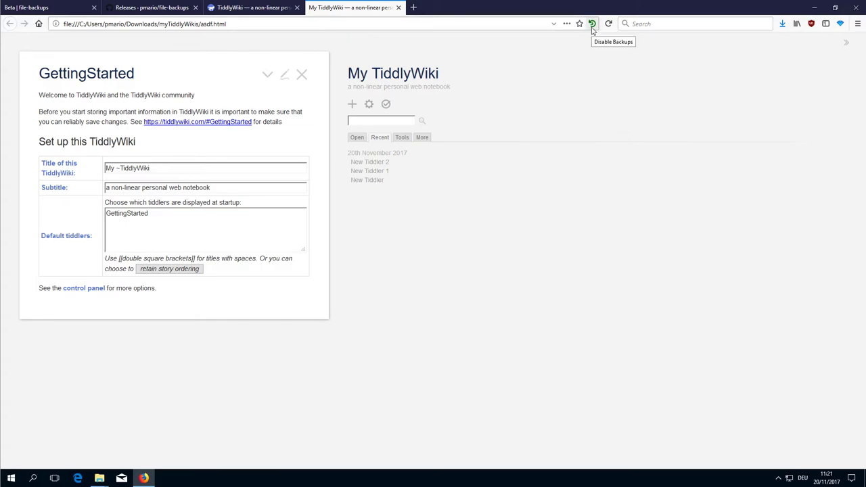
pyautogui.click(840, 24)
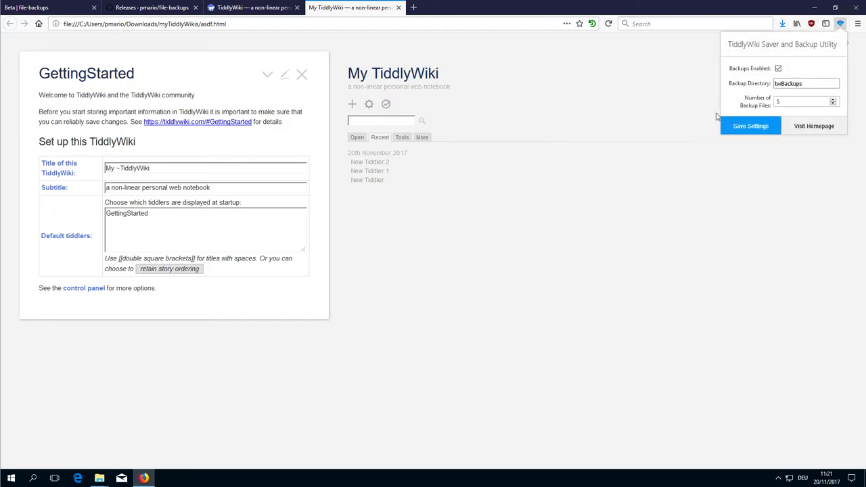
pyautogui.click(778, 68)
pyautogui.click(758, 129)
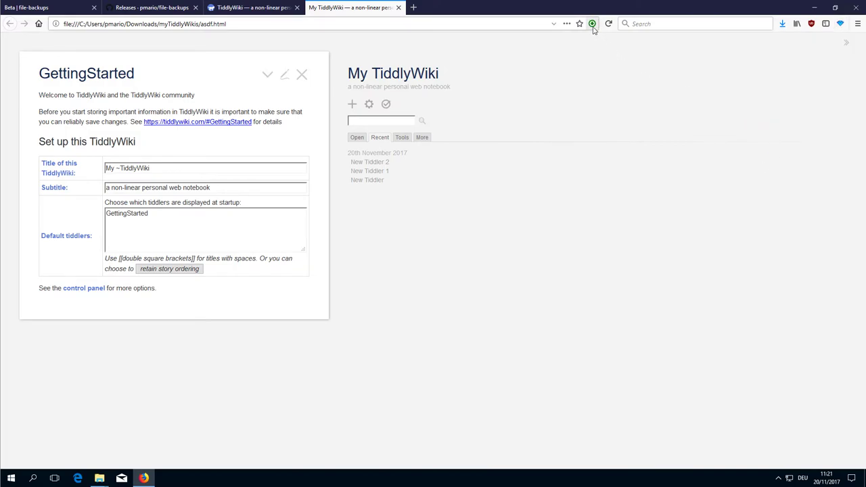
pyautogui.click(840, 23)
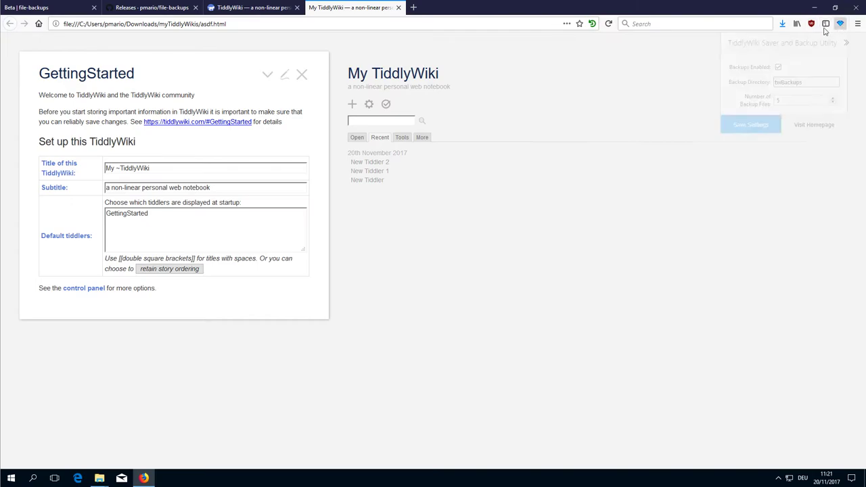
pyautogui.doubleClick(805, 83)
pyautogui.press('Tab')
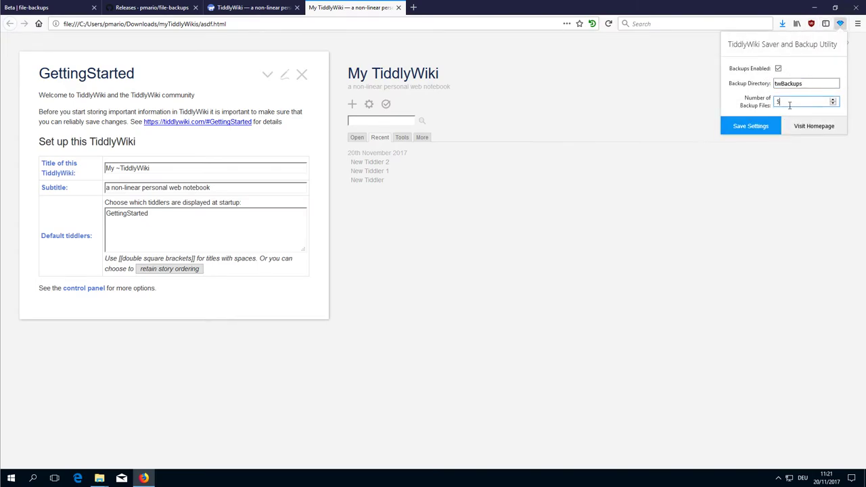
pyautogui.click(604, 188)
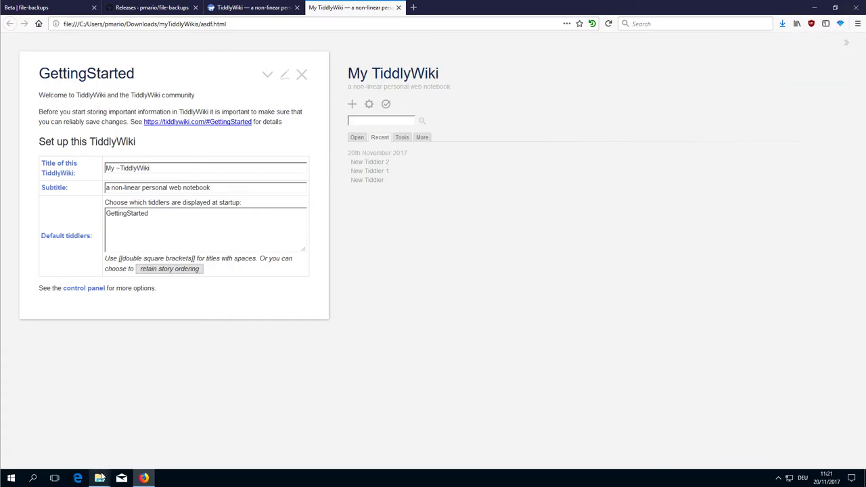
# - Arrange the Firefox and Documents Explorer windows side by side and zoom the wiki to 90%
pyautogui.moveTo(101, 477)
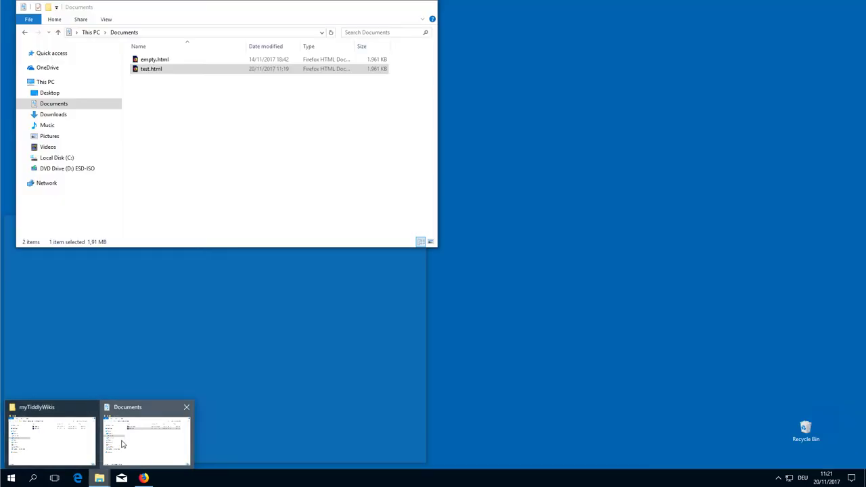
pyautogui.click(121, 445)
pyautogui.moveTo(244, 7); pyautogui.dragTo(643, 164)
pyautogui.doubleClick(631, 8)
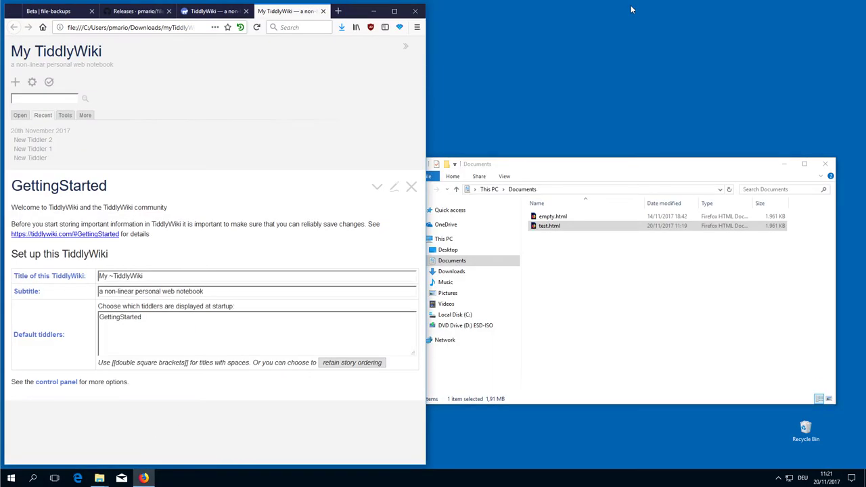
pyautogui.moveTo(525, 160); pyautogui.dragTo(567, 73)
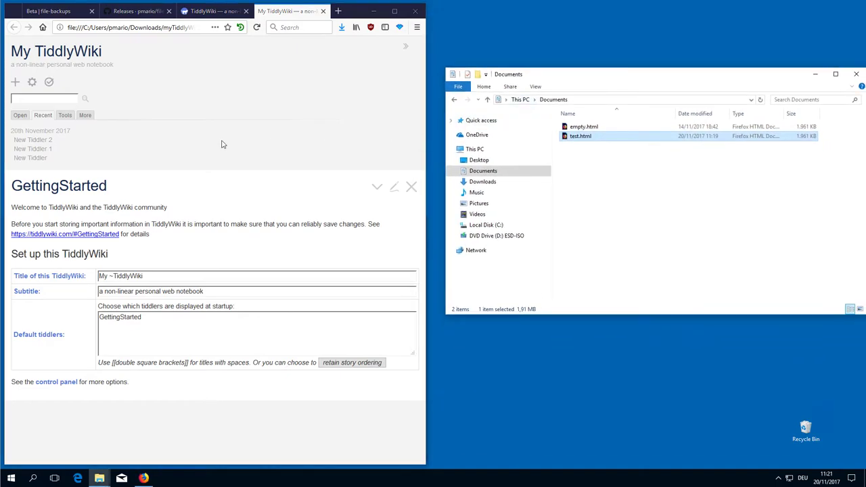
pyautogui.click(179, 136)
pyautogui.hotkey('ctrl', '-')
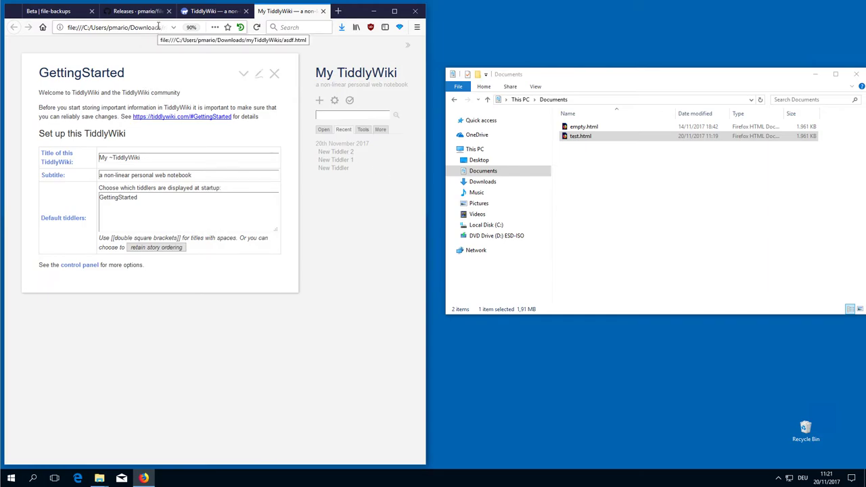
# - Browse Explorer to Downloads and open the myTiddlyWikis folder showing asdf.html and test.html
pyautogui.click(640, 167)
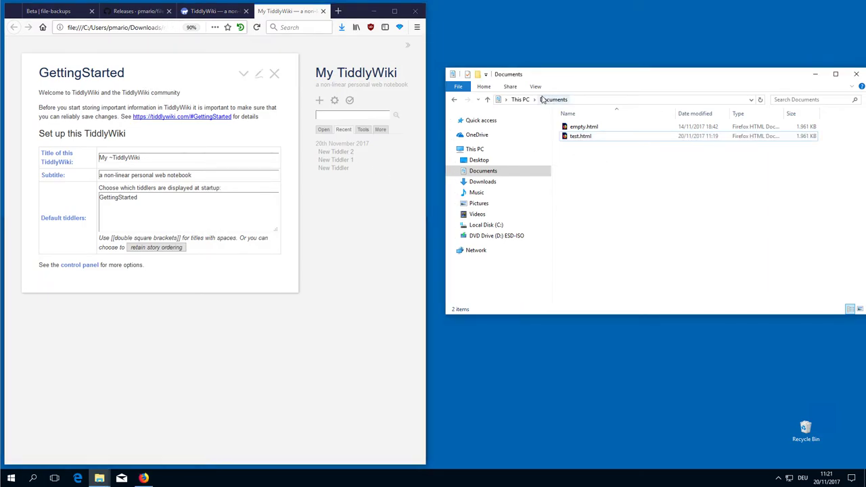
pyautogui.click(547, 101)
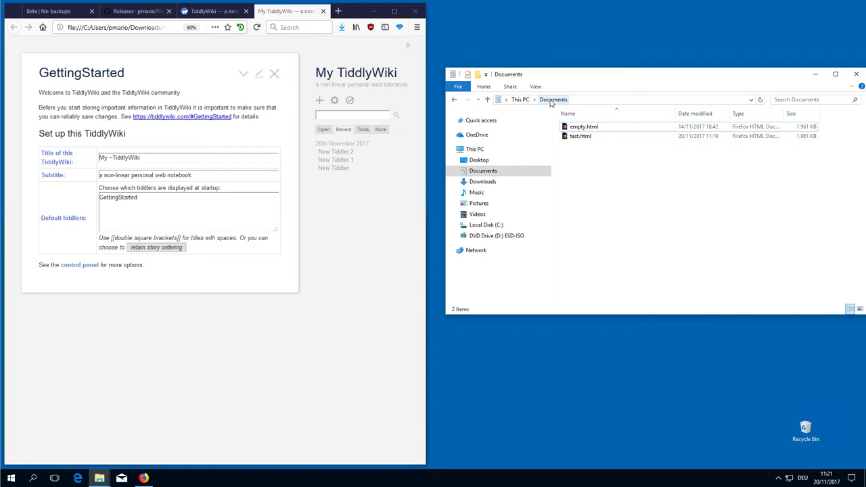
pyautogui.click(493, 181)
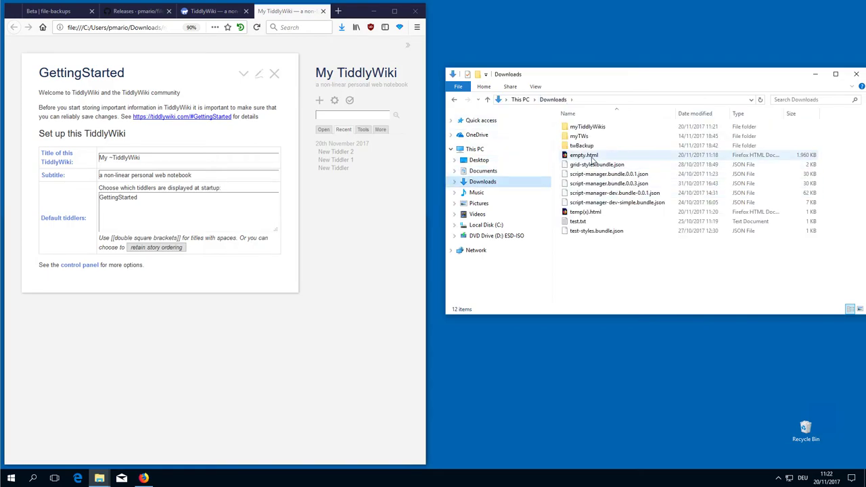
pyautogui.doubleClick(597, 128)
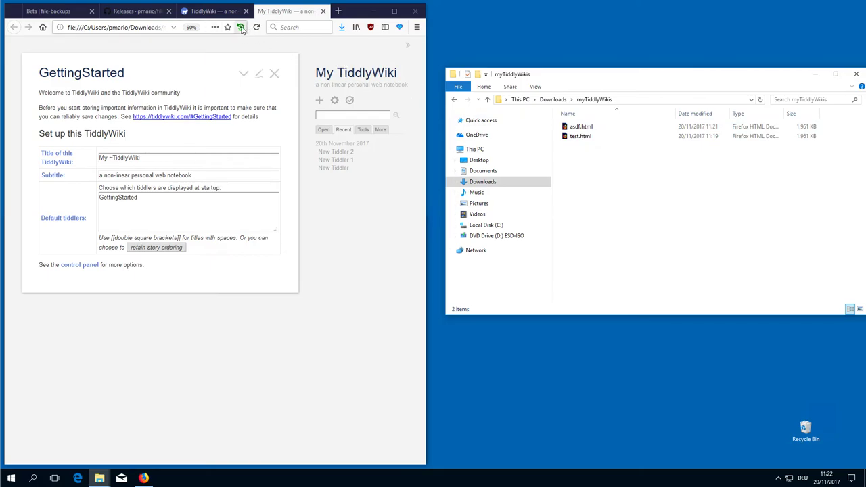
# - Save the asdf wiki and look inside the newly created twBackups folder
pyautogui.click(349, 101)
pyautogui.click(584, 196)
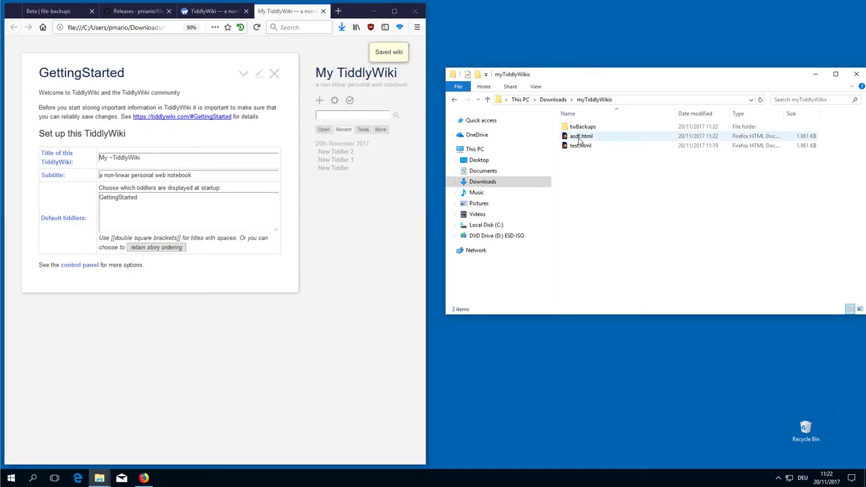
pyautogui.doubleClick(582, 128)
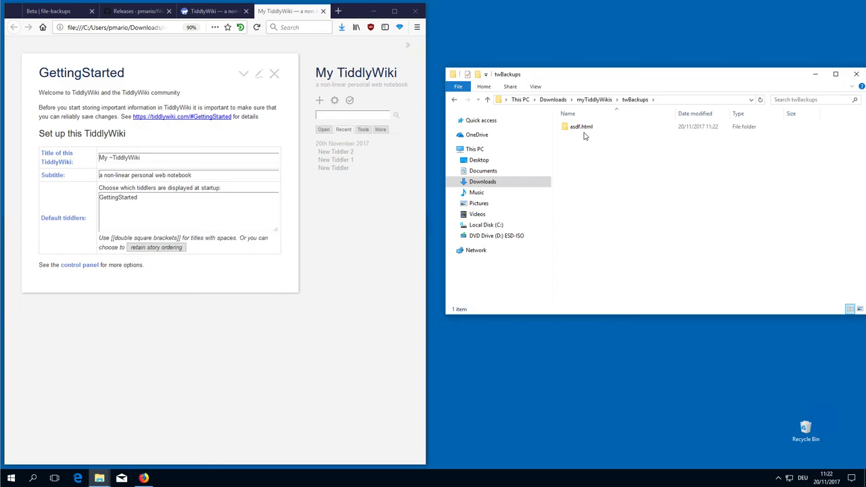
pyautogui.click(598, 101)
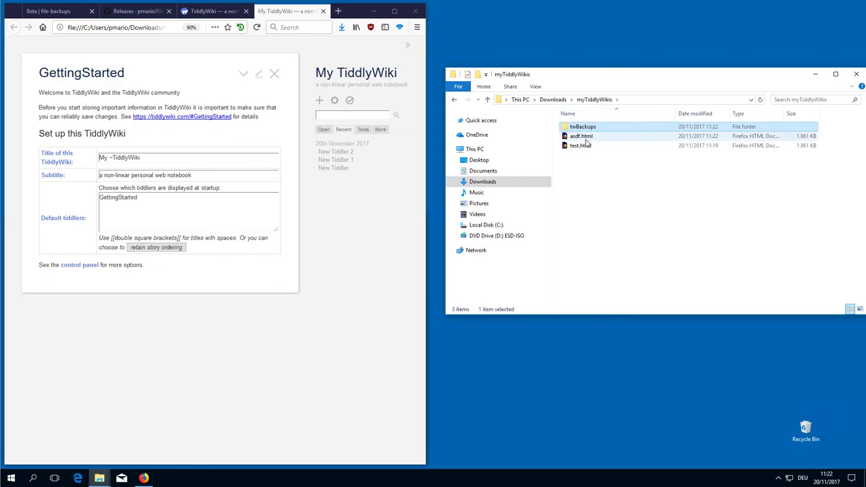
# - Open and save test.html, then open twBackups > asdf.html to find asdf(A).html
pyautogui.doubleClick(579, 146)
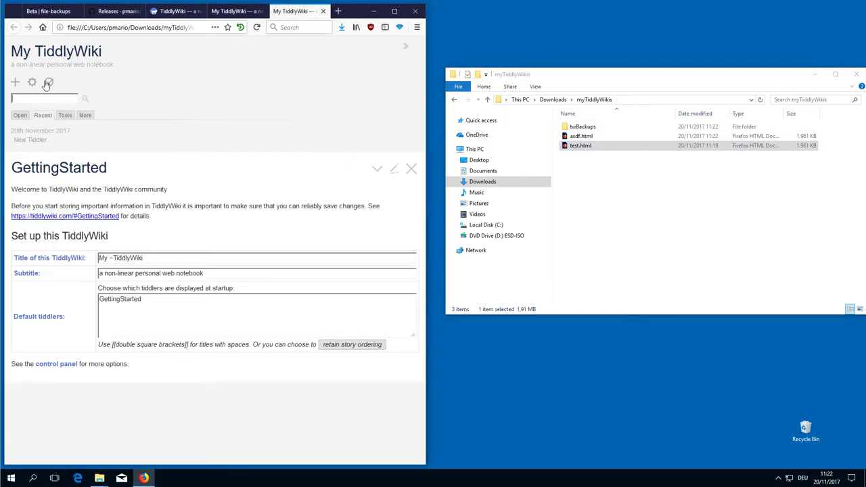
pyautogui.click(47, 83)
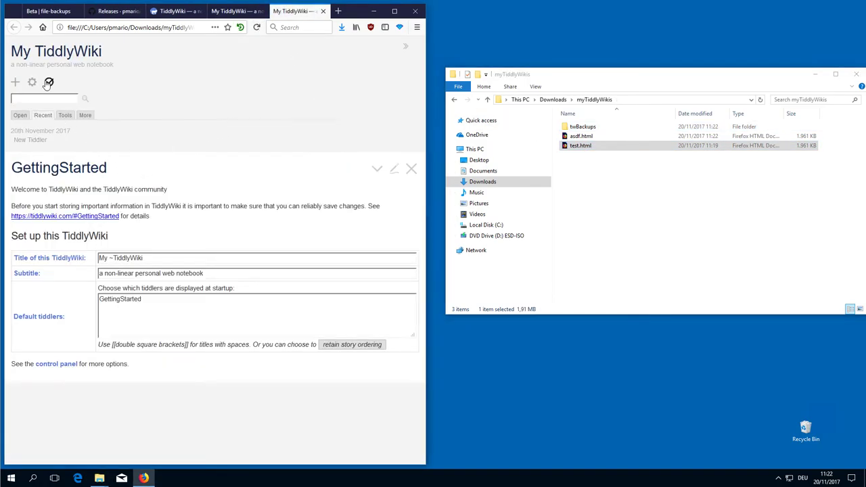
pyautogui.doubleClick(586, 128)
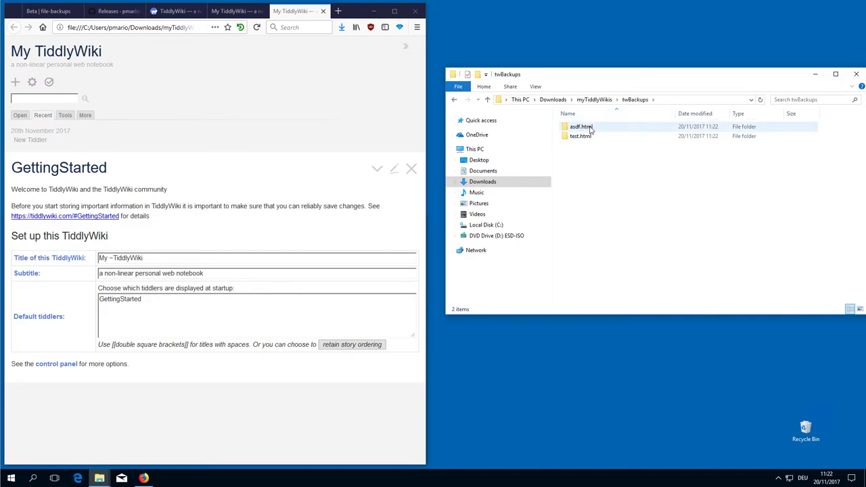
pyautogui.click(590, 130)
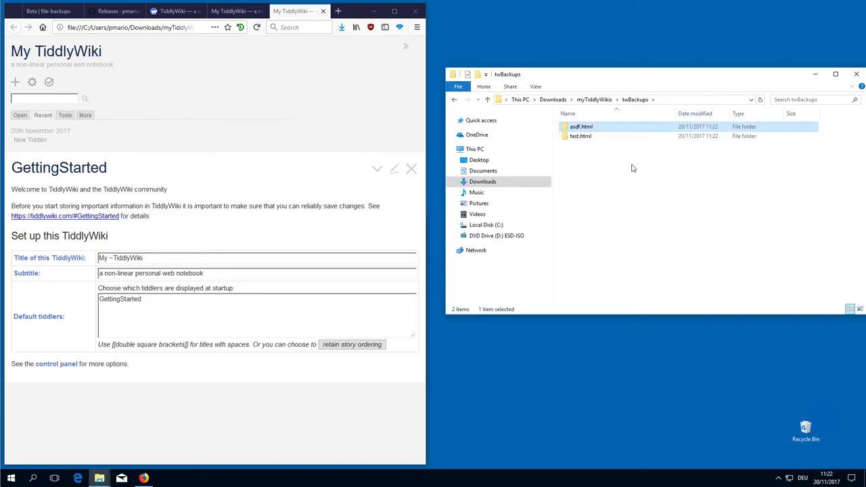
pyautogui.doubleClick(597, 129)
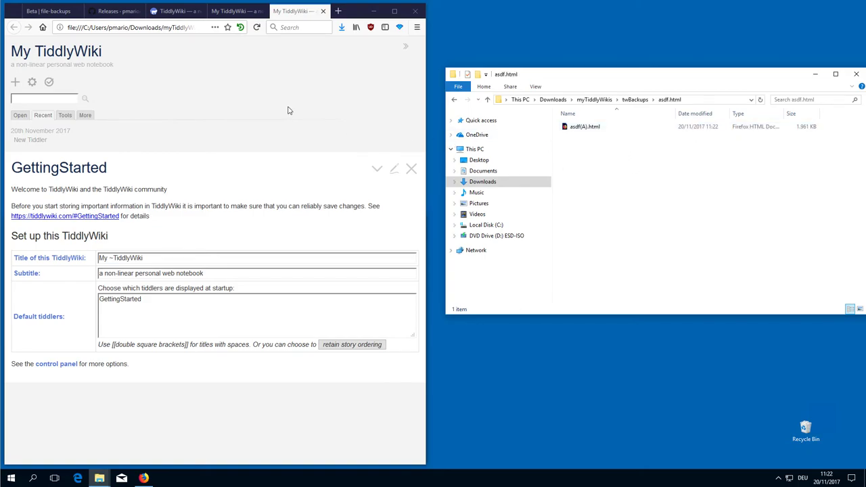
# - Close the test wiki, sort backups by Date modified, and save asdf repeatedly until asdf(A)–(E).html exist
pyautogui.click(323, 11)
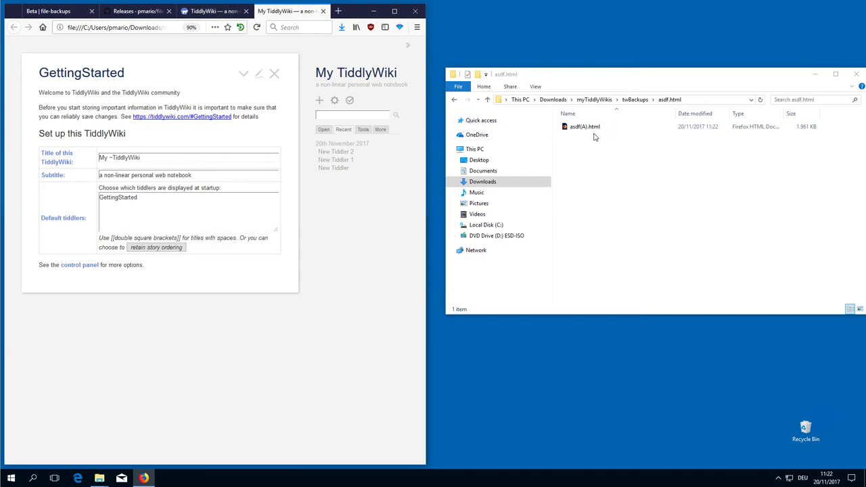
pyautogui.click(349, 101)
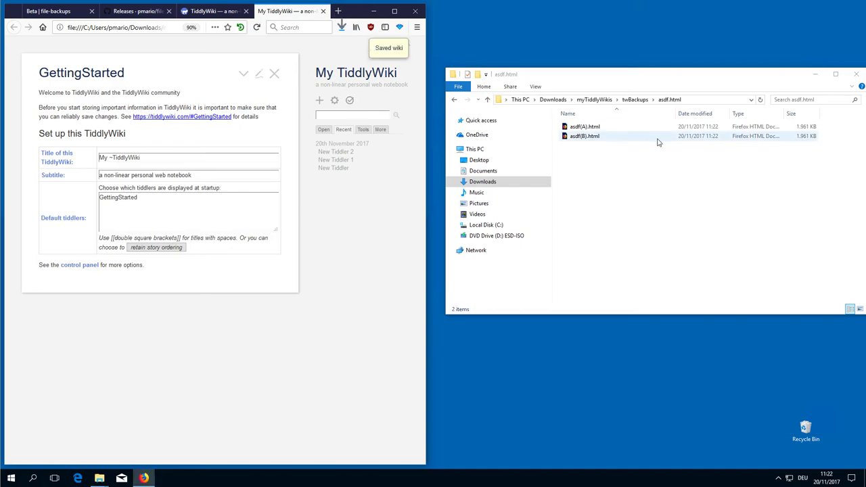
pyautogui.click(695, 114)
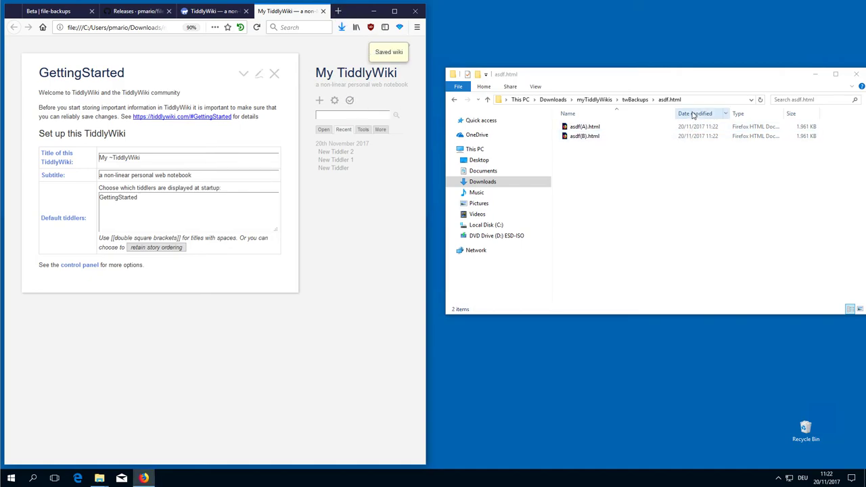
pyautogui.click(351, 102)
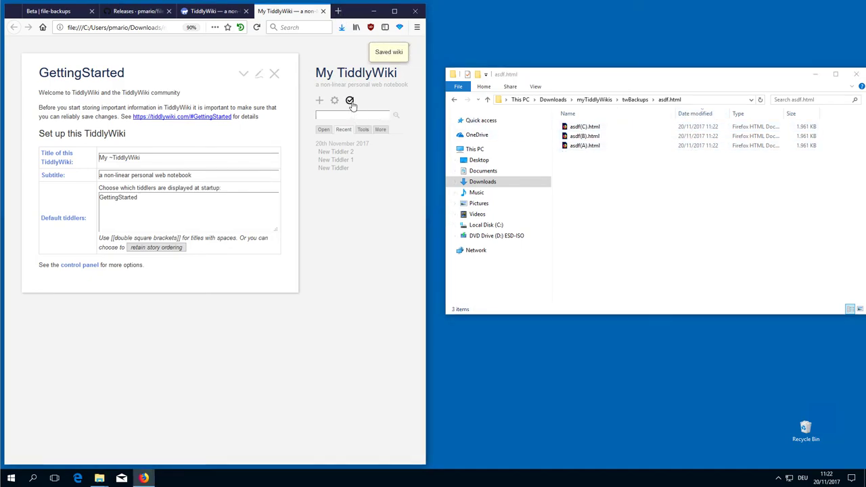
pyautogui.click(350, 102)
pyautogui.click(350, 102)
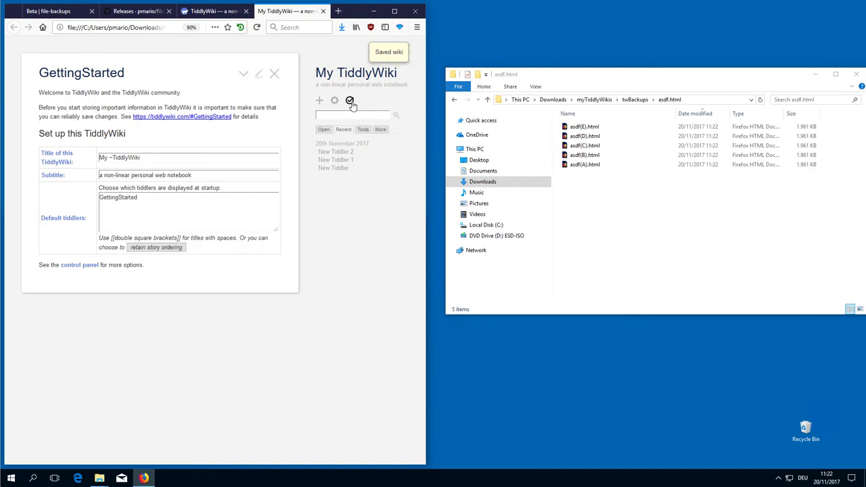
pyautogui.click(350, 102)
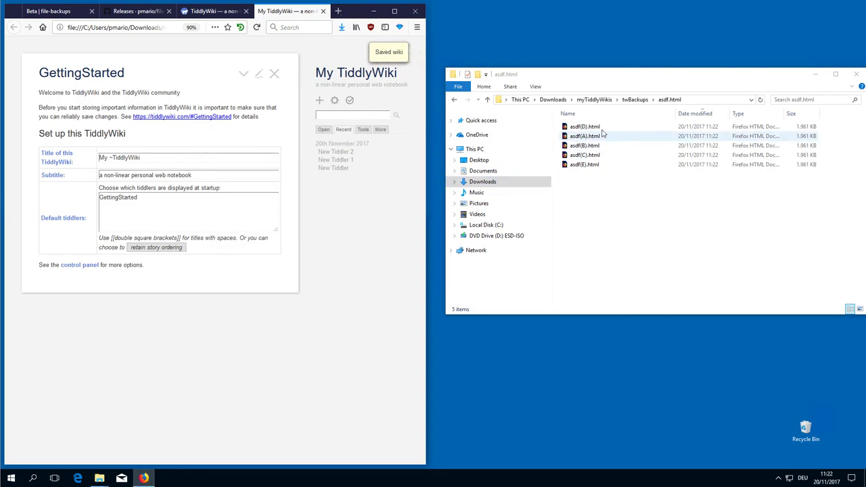
# - Scroll the file-backups project page down to the Backup Strategy table and back to the top
pyautogui.click(55, 13)
pyautogui.scroll(-10, 232, 227)
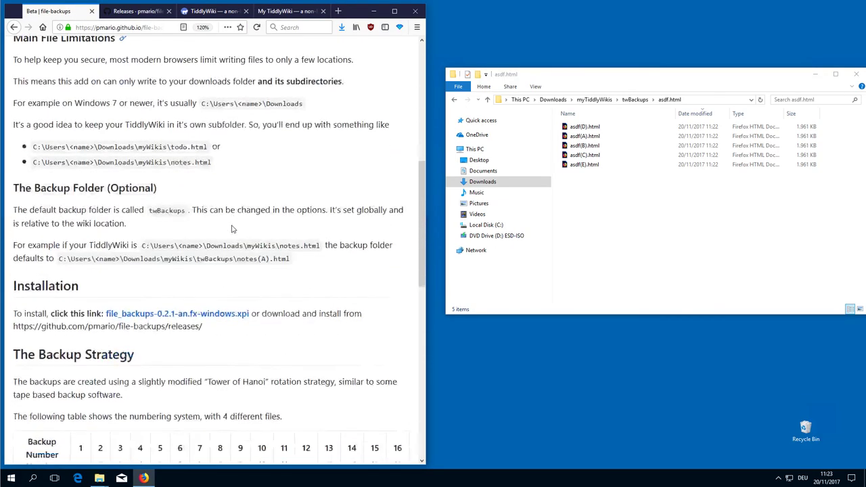
pyautogui.scroll(-2, 232, 227)
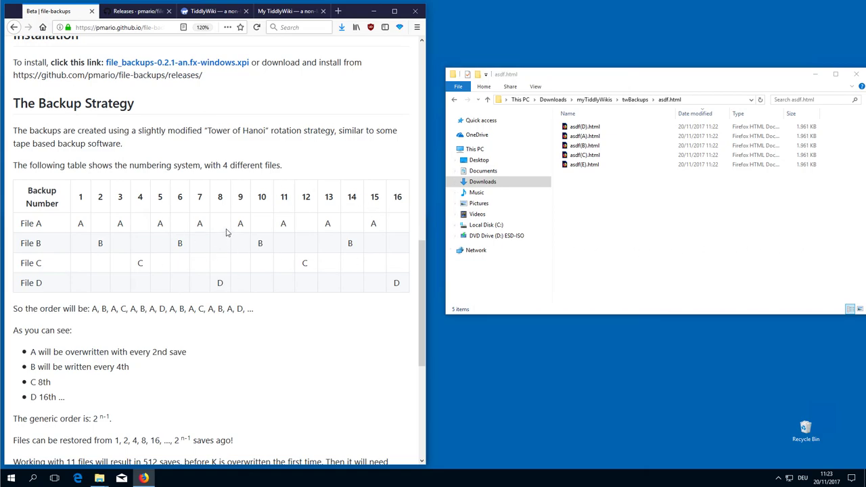
pyautogui.scroll(10, 227, 233)
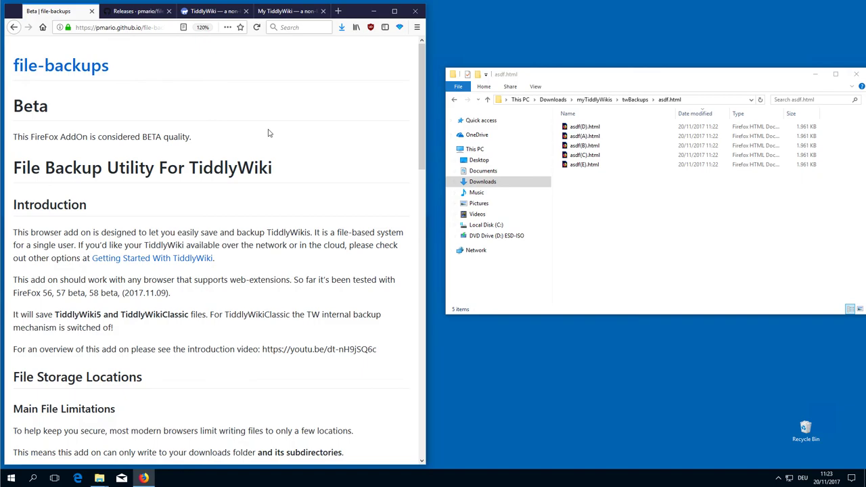
# - Switch back to the My TiddlyWiki tab showing the asdf.html wiki's GettingStarted
pyautogui.click(280, 11)
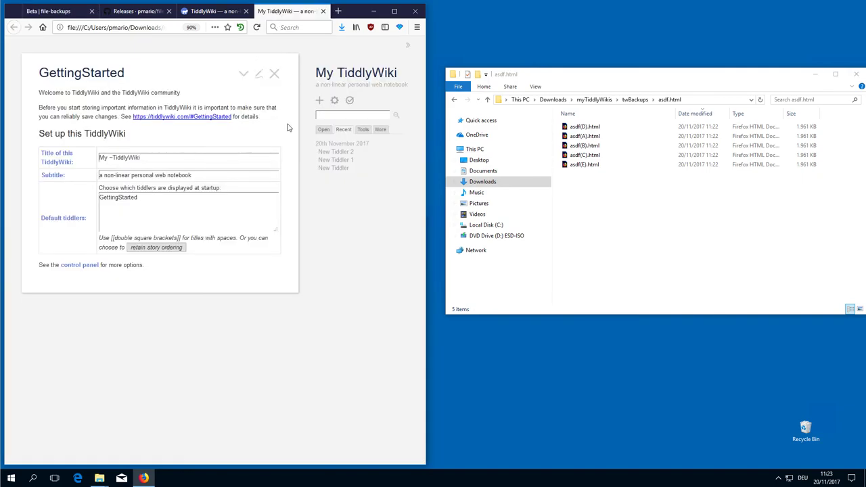